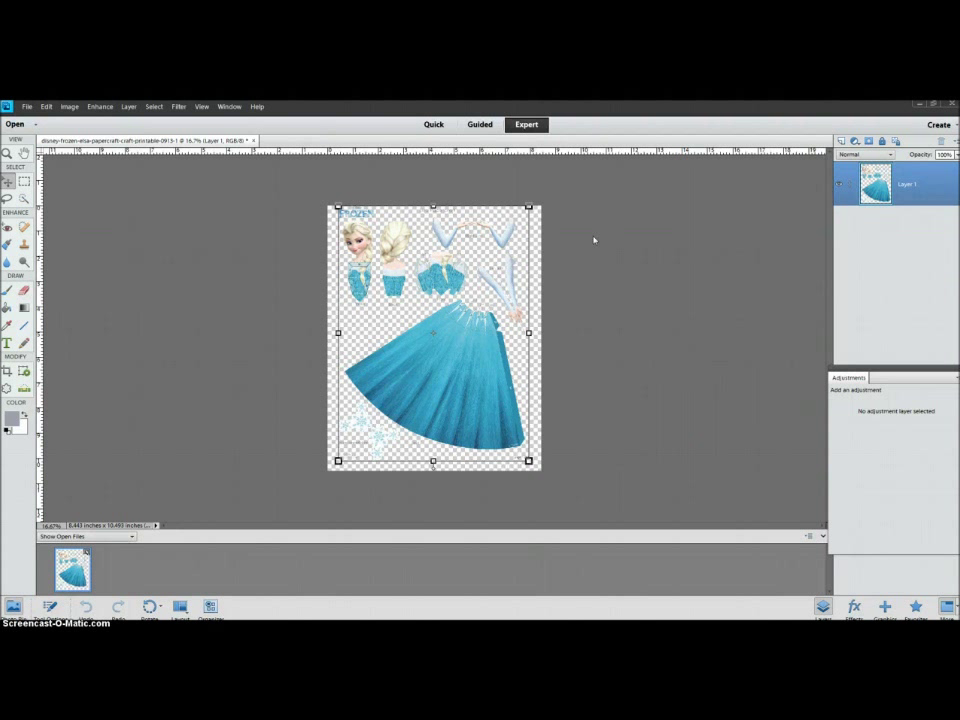
Save the colour Elsa sheet as PNG 'elsa' with the default PNG options.
{"action": "left_click", "coordinate": [29, 107]}
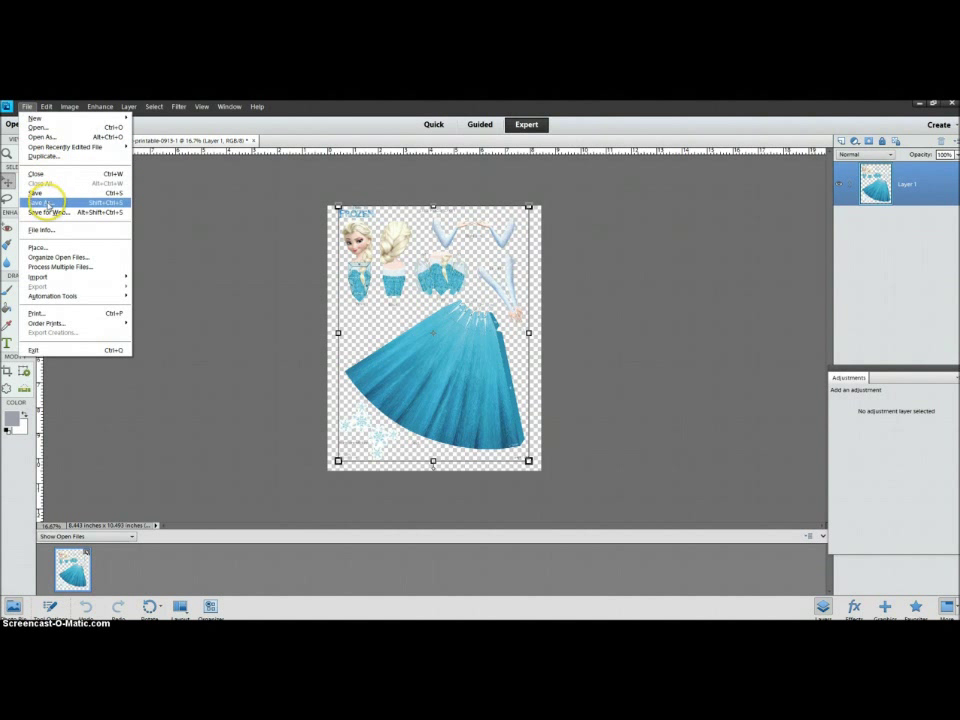
{"action": "left_click", "coordinate": [45, 203]}
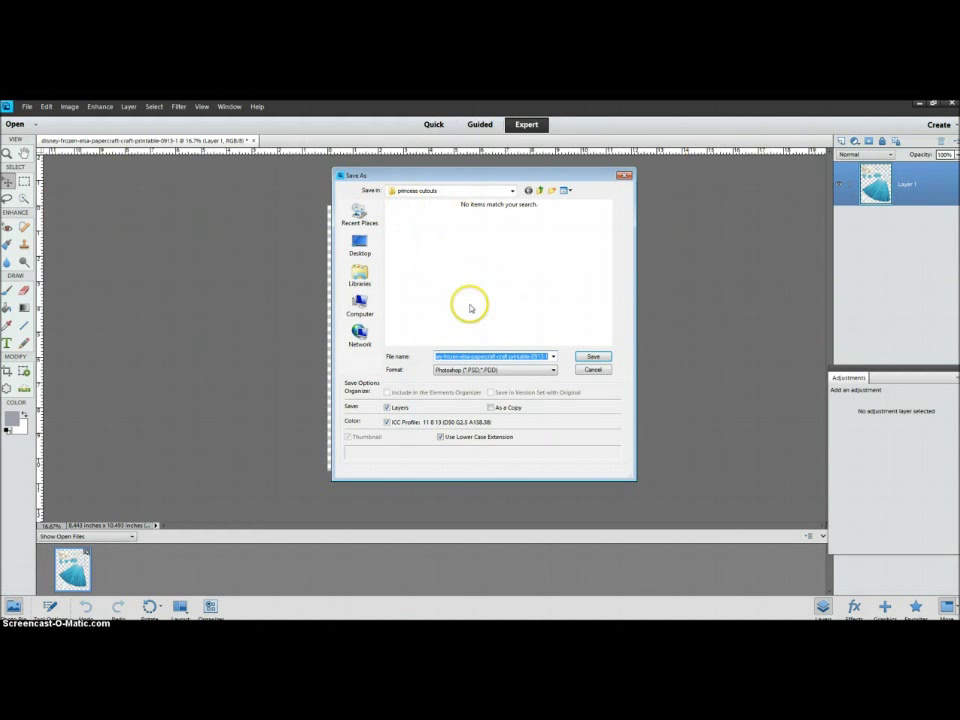
{"action": "left_click", "coordinate": [468, 369]}
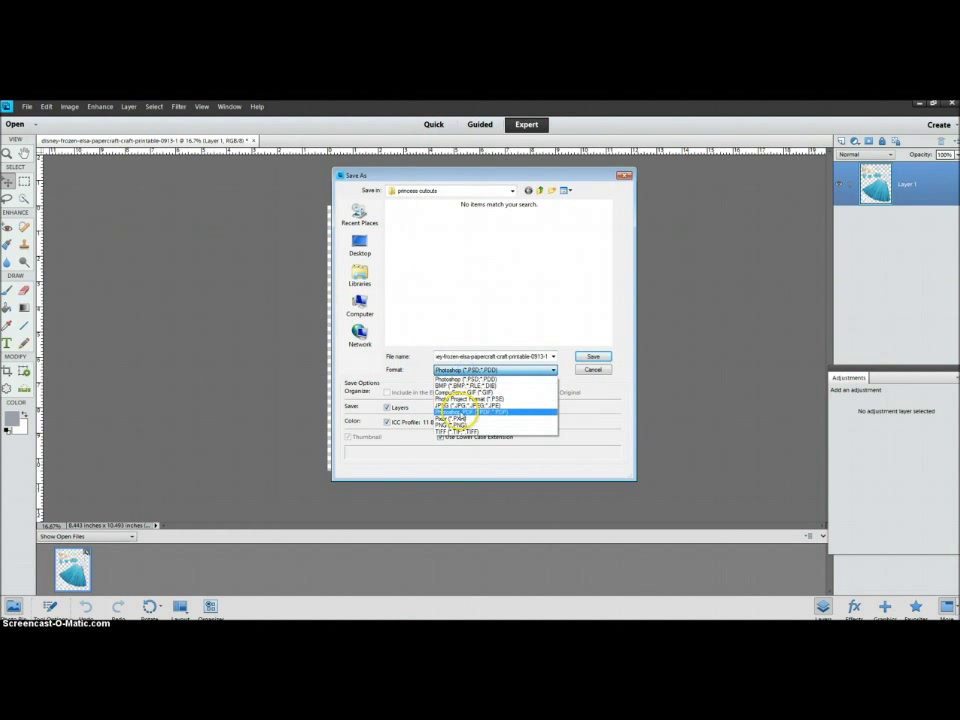
{"action": "left_click", "coordinate": [452, 427]}
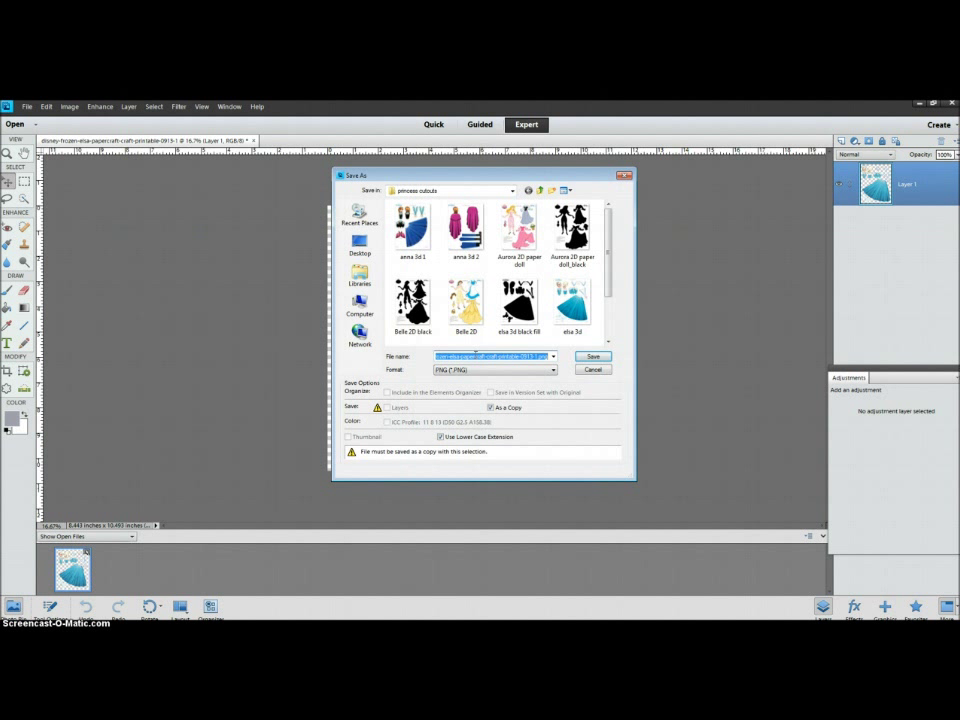
{"action": "type", "text": "el"}
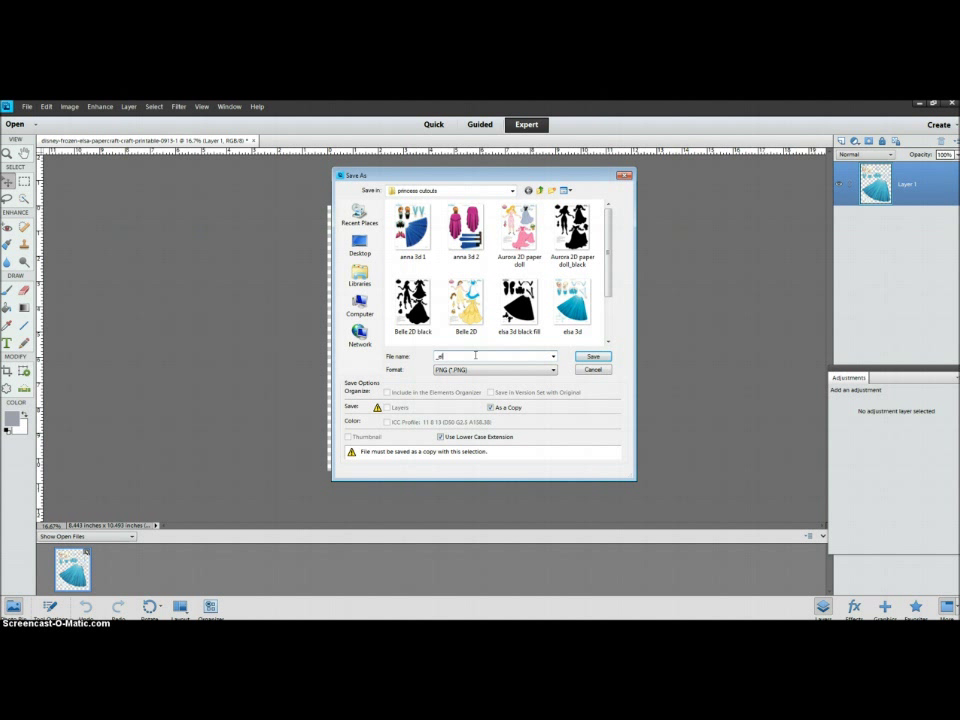
{"action": "type", "text": "sa"}
{"action": "left_click", "coordinate": [591, 357]}
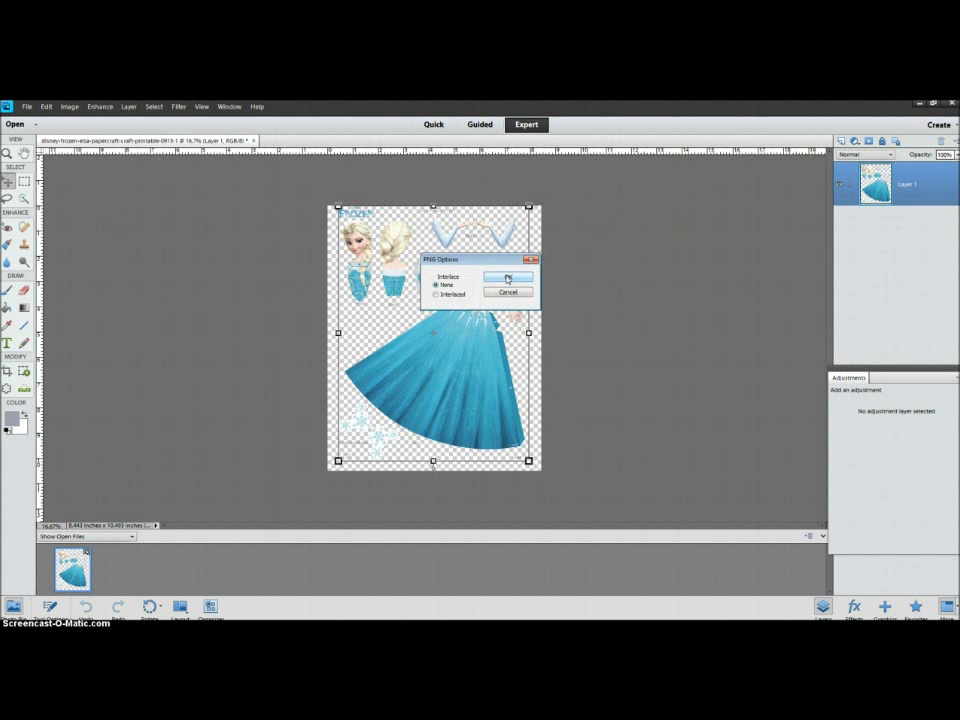
{"action": "left_click", "coordinate": [507, 278]}
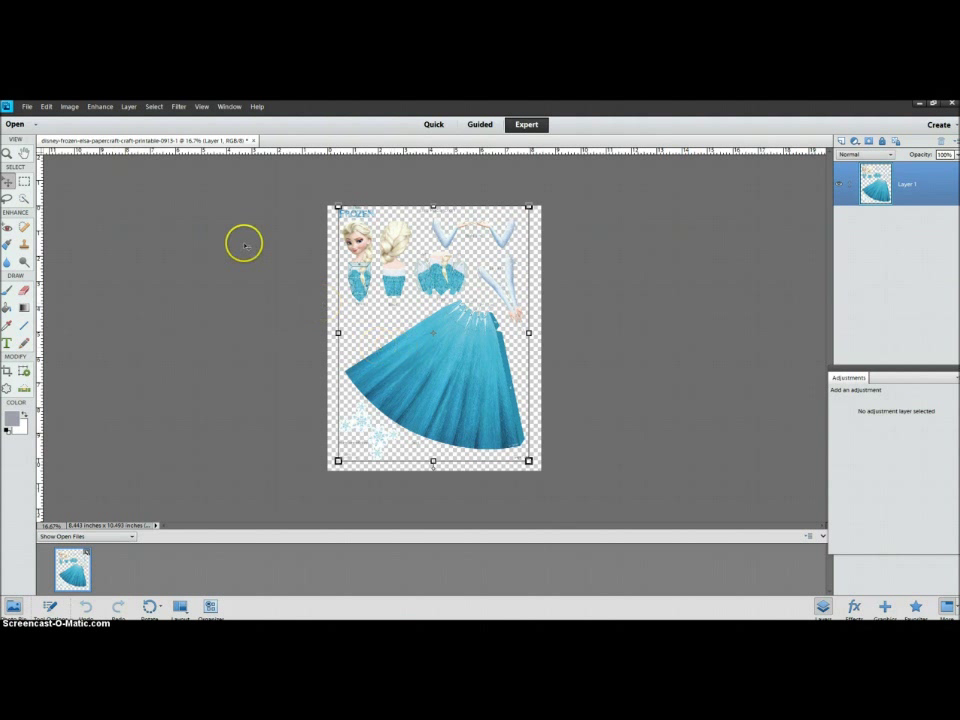
Fill the layer with black, preserving transparency, so every piece becomes a solid silhouette.
{"action": "left_click", "coordinate": [46, 107]}
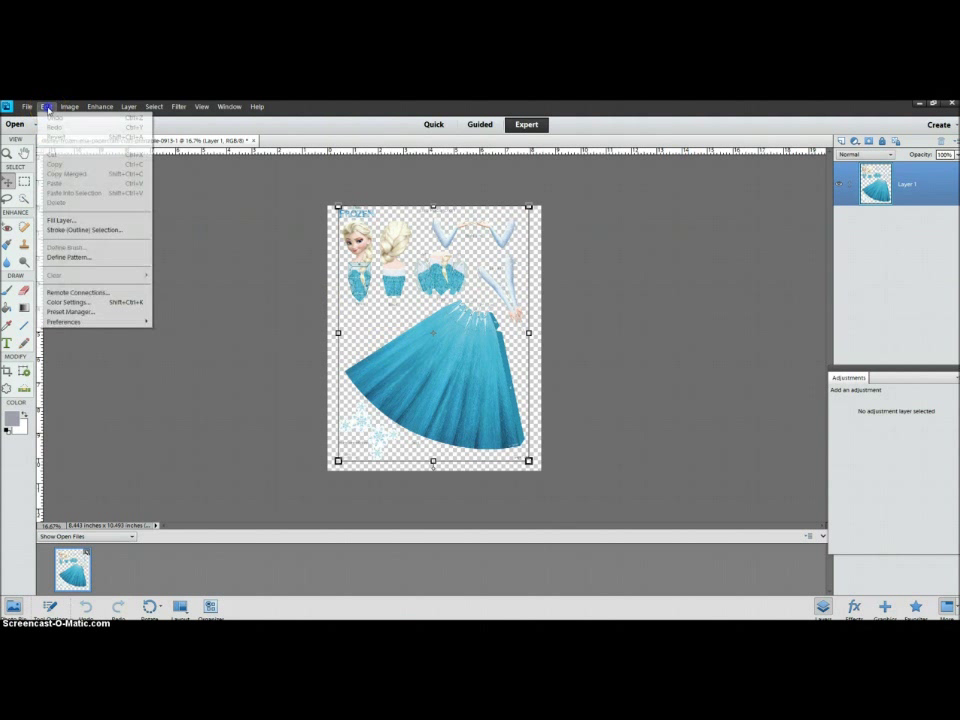
{"action": "left_click", "coordinate": [106, 222]}
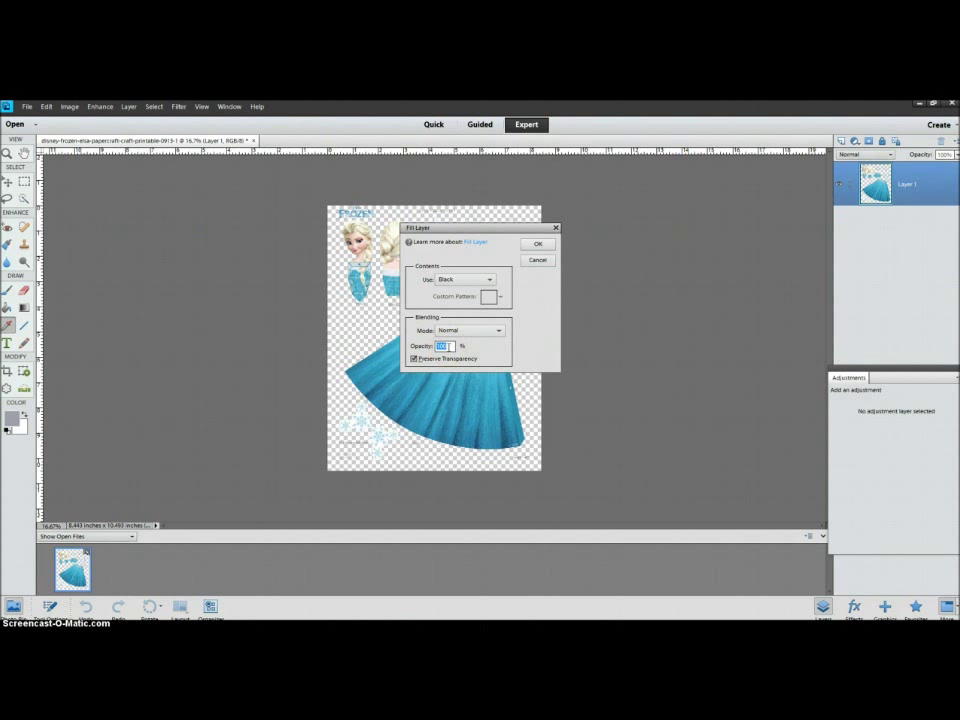
{"action": "left_click", "coordinate": [414, 359]}
{"action": "left_click", "coordinate": [537, 245]}
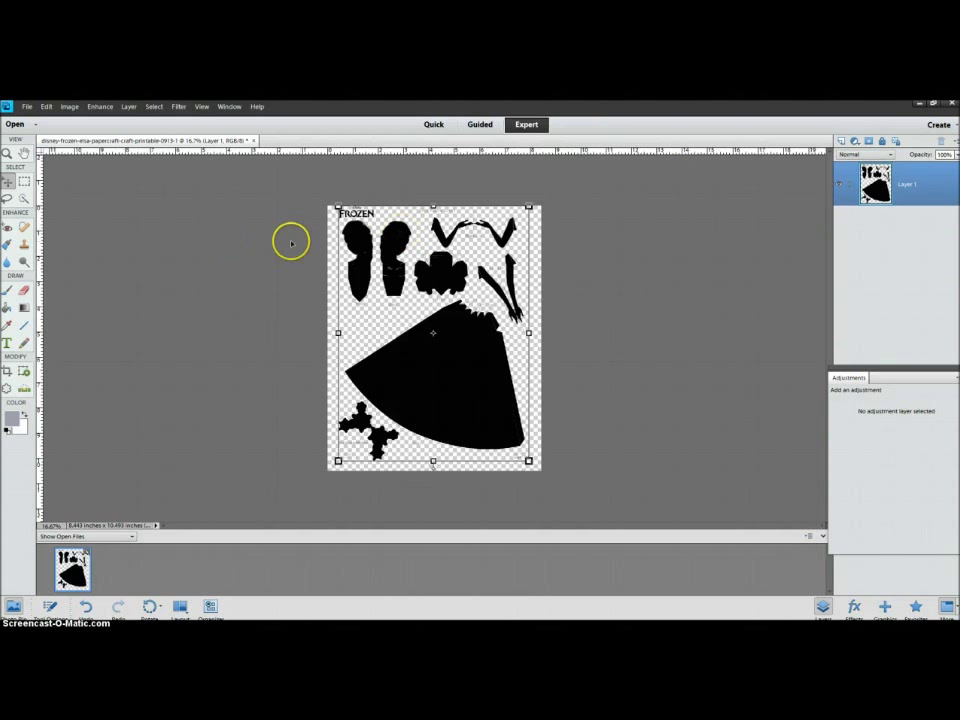
{"action": "mouse_move", "coordinate": [291, 240]}
{"action": "left_mouse_down"}
{"action": "mouse_move", "coordinate": [332, 223]}
{"action": "mouse_move", "coordinate": [326, 242]}
{"action": "mouse_move", "coordinate": [339, 214]}
{"action": "mouse_move", "coordinate": [403, 206]}
{"action": "mouse_move", "coordinate": [429, 214]}
{"action": "mouse_move", "coordinate": [407, 274]}
{"action": "mouse_move", "coordinate": [360, 332]}
{"action": "mouse_move", "coordinate": [334, 298]}
{"action": "left_mouse_up"}
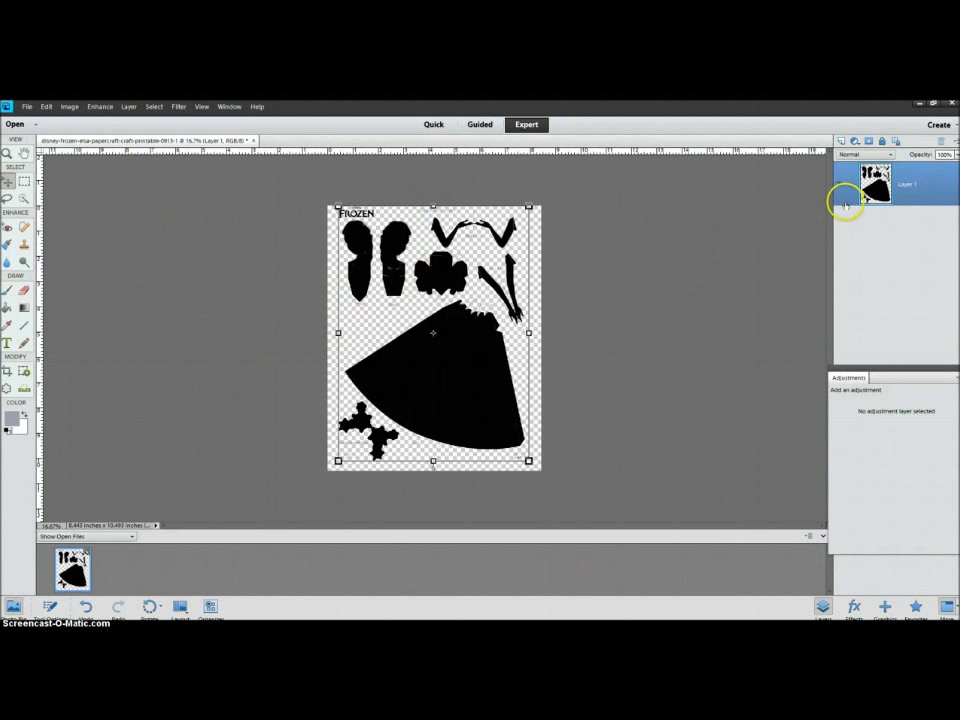
{"action": "left_click", "coordinate": [474, 367]}
{"action": "mouse_move", "coordinate": [508, 279]}
{"action": "left_mouse_down"}
{"action": "mouse_move", "coordinate": [439, 272]}
{"action": "mouse_move", "coordinate": [438, 289]}
{"action": "mouse_move", "coordinate": [392, 270]}
{"action": "mouse_move", "coordinate": [388, 240]}
{"action": "mouse_move", "coordinate": [369, 242]}
{"action": "mouse_move", "coordinate": [360, 266]}
{"action": "mouse_move", "coordinate": [331, 284]}
{"action": "left_mouse_up"}
Save the black silhouette sheet as PNG '_elsa black' with the default PNG options.
{"action": "left_click", "coordinate": [26, 107]}
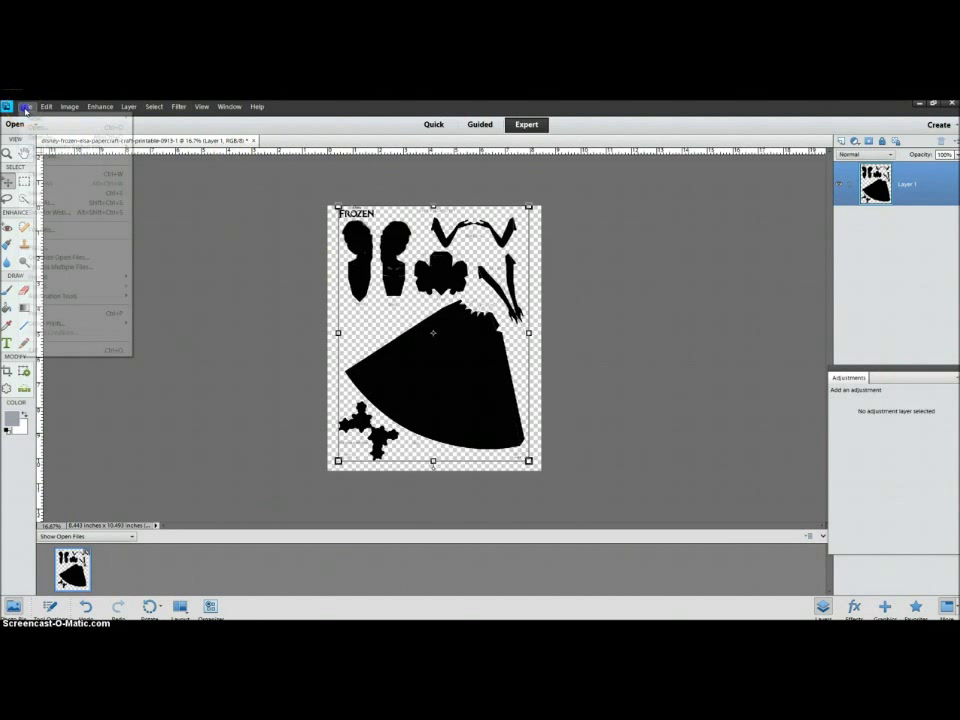
{"action": "left_click", "coordinate": [48, 203]}
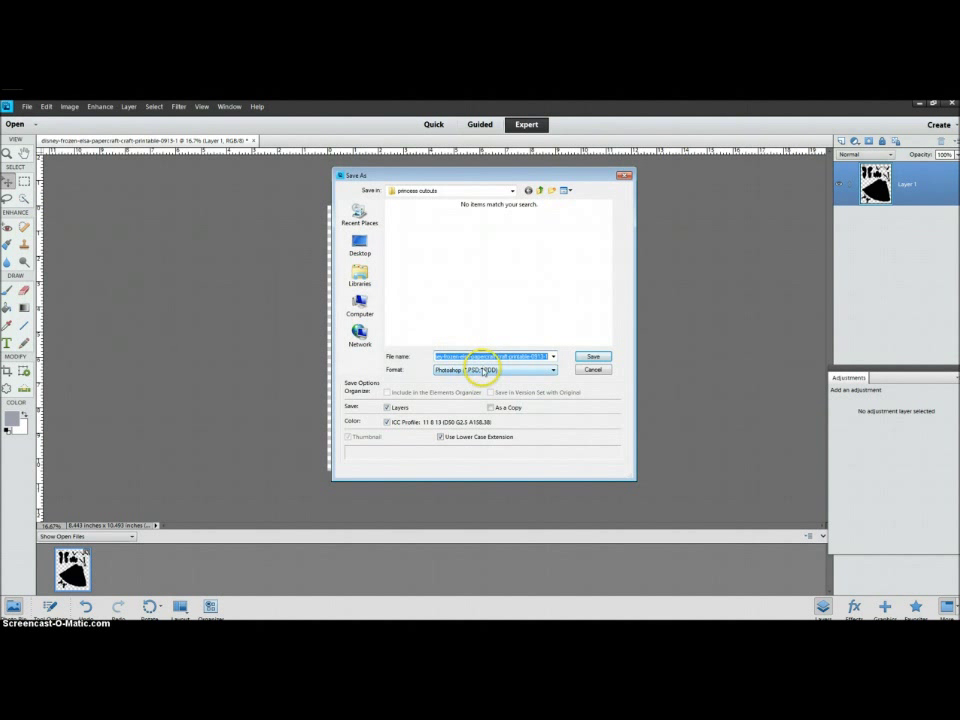
{"action": "left_click", "coordinate": [483, 370]}
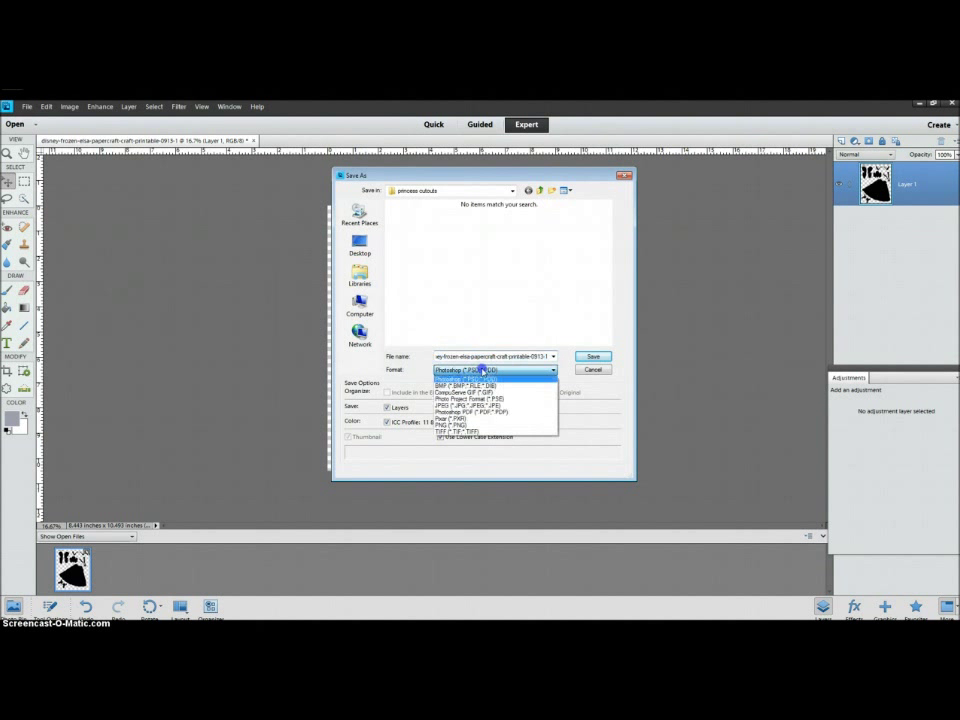
{"action": "left_click", "coordinate": [449, 425]}
{"action": "double_click", "coordinate": [487, 357]}
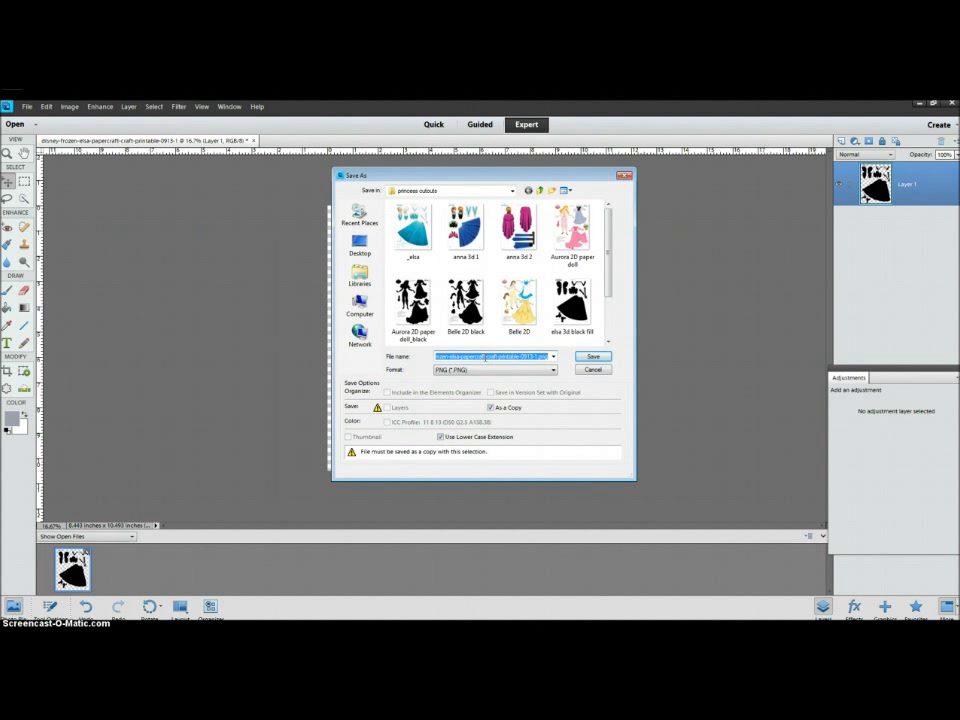
{"action": "type", "text": "_e"}
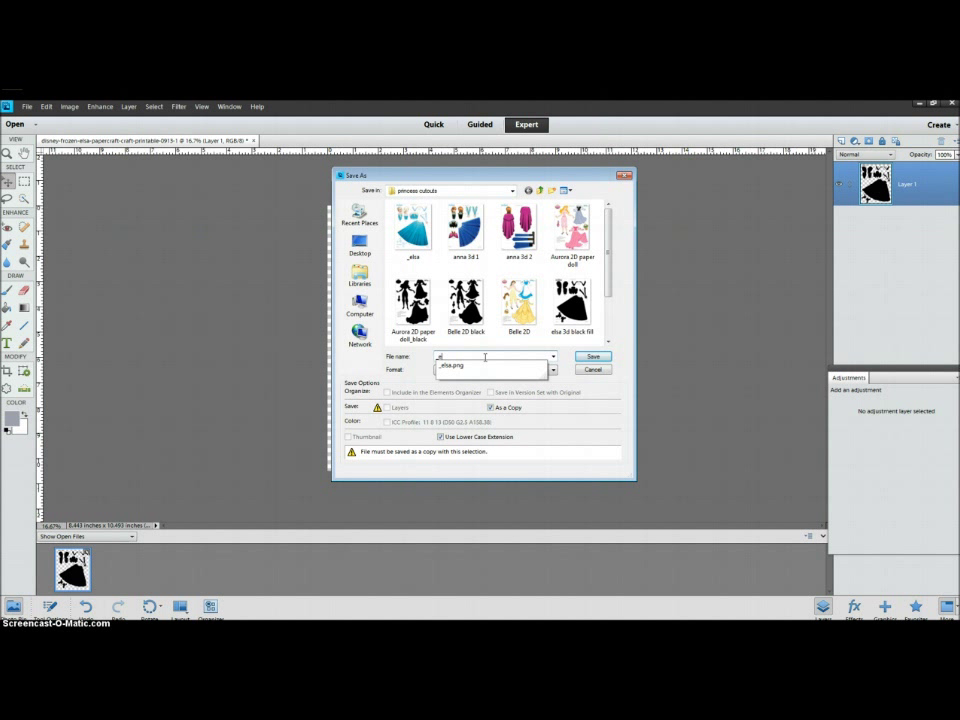
{"action": "type", "text": "lsa black"}
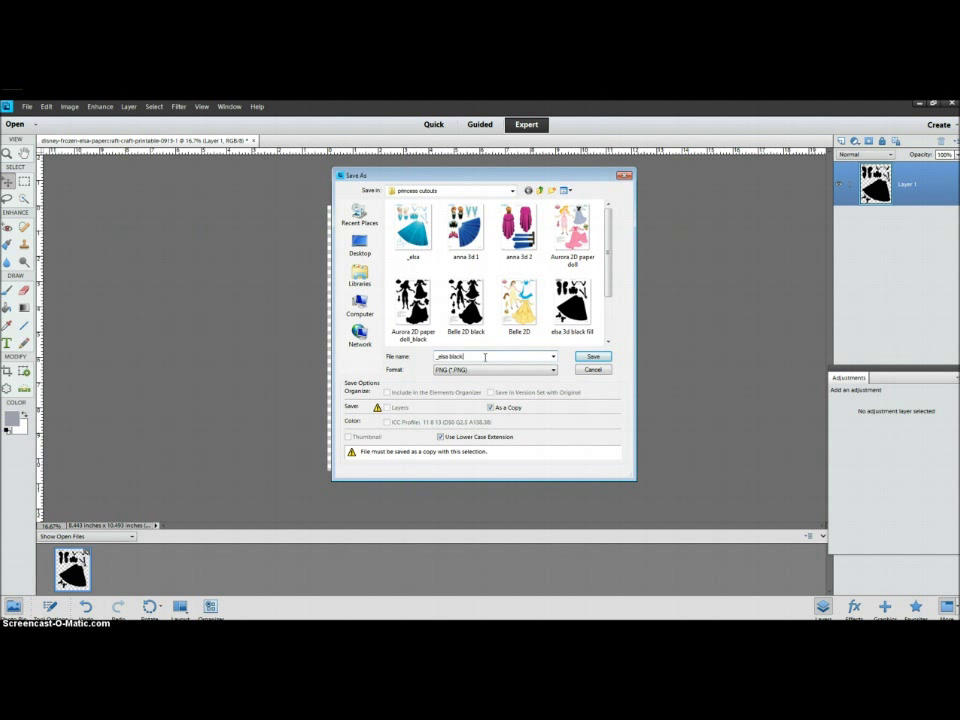
{"action": "left_click", "coordinate": [593, 357]}
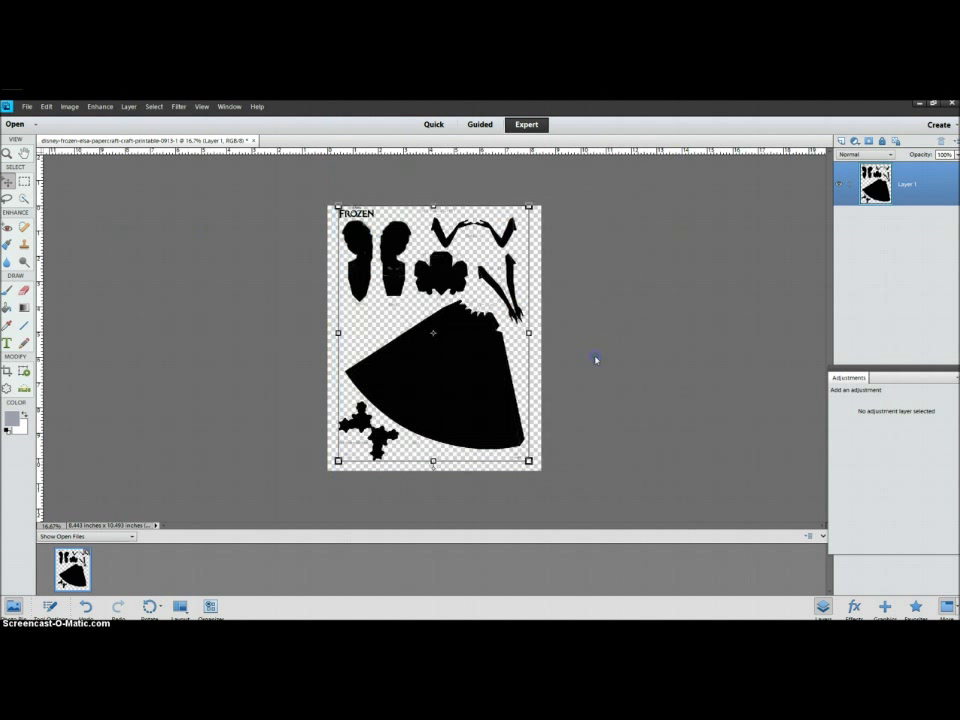
{"action": "left_click", "coordinate": [500, 276]}
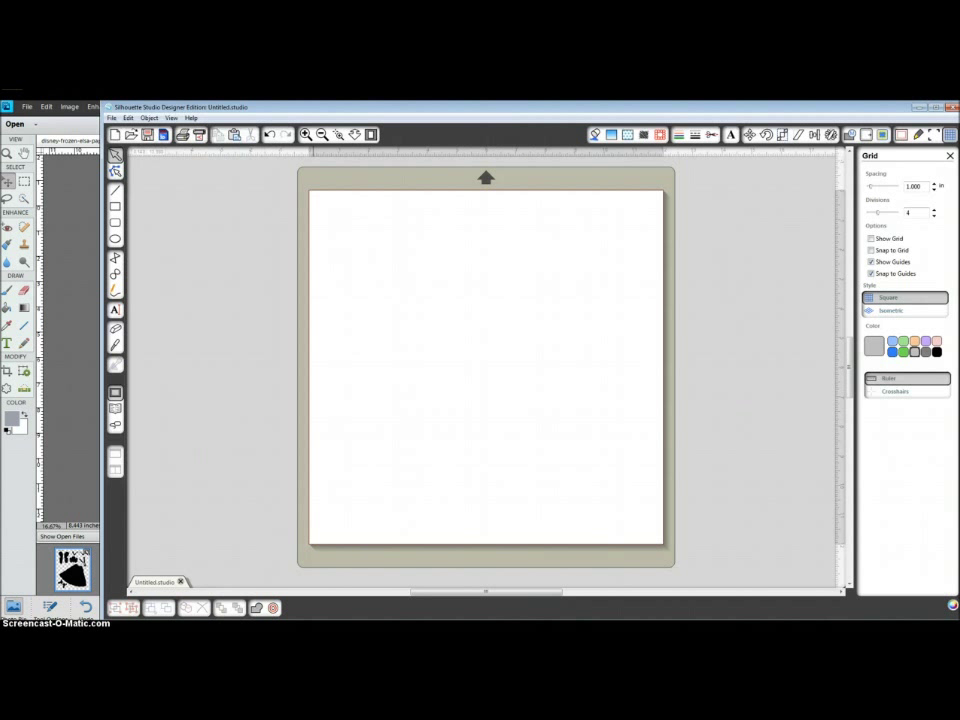
Drop the saved _elsa and _elsa black images into the Silhouette Studio design.
{"action": "key", "text": "ctrl+o"}
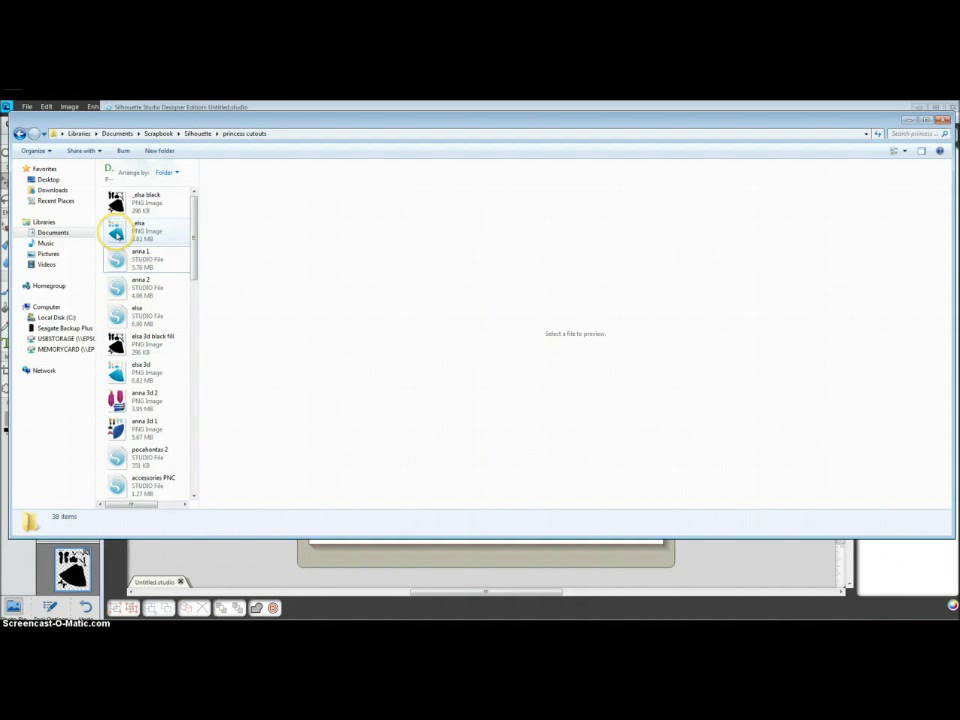
{"action": "left_click", "coordinate": [116, 232]}
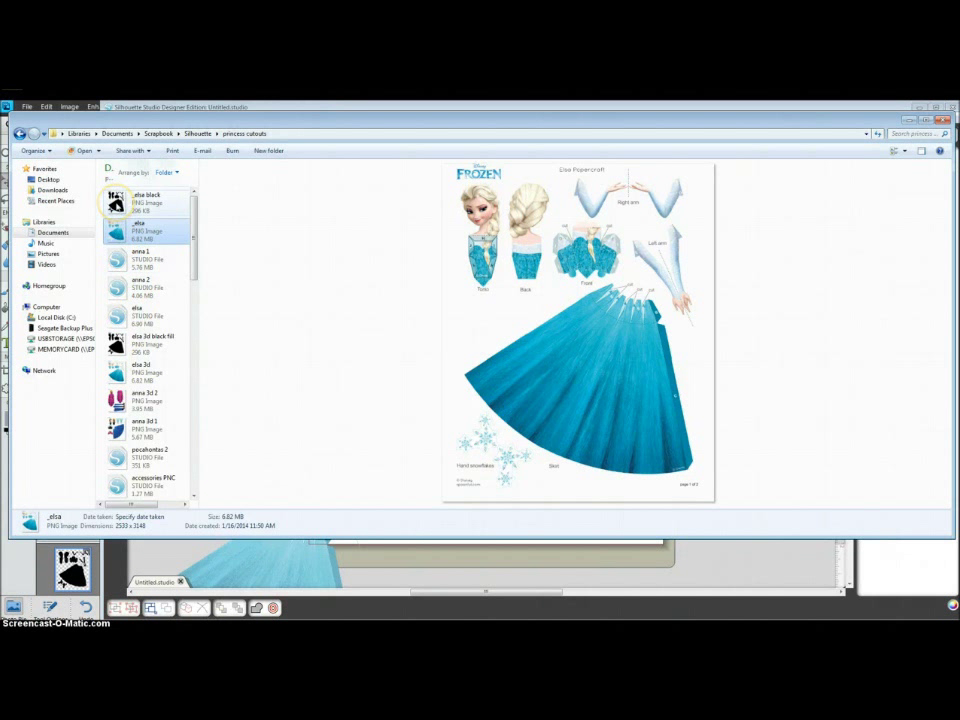
{"action": "left_click", "coordinate": [127, 207]}
{"action": "left_click_drag", "start_coordinate": [127, 207], "coordinate": [619, 568]}
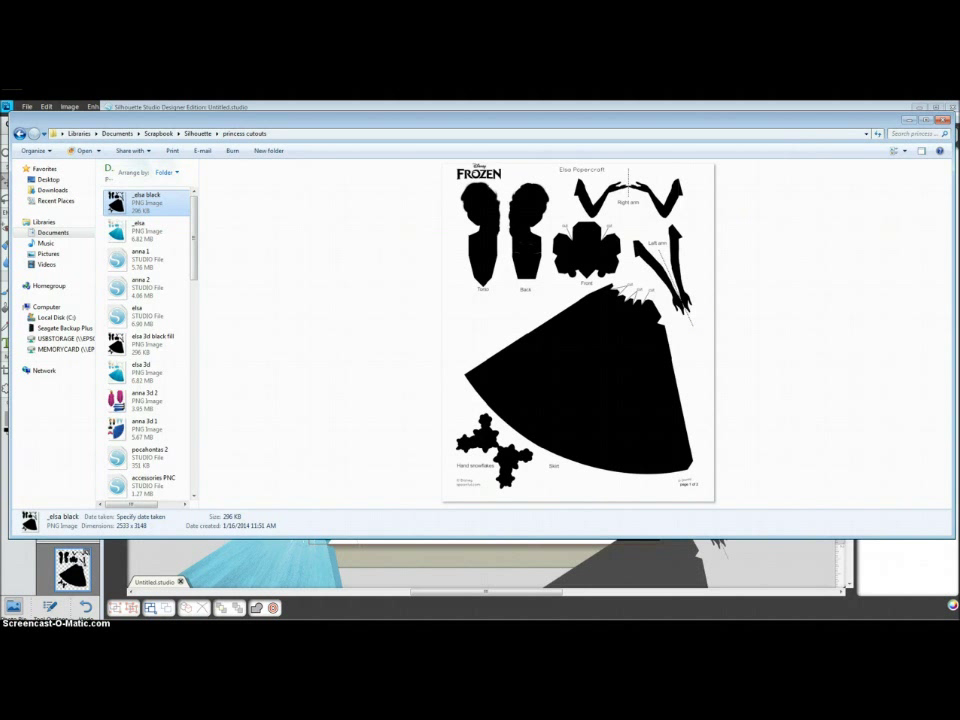
Move the colour Elsa image off to the left and the black sheet onto the page.
{"action": "left_click", "coordinate": [910, 120]}
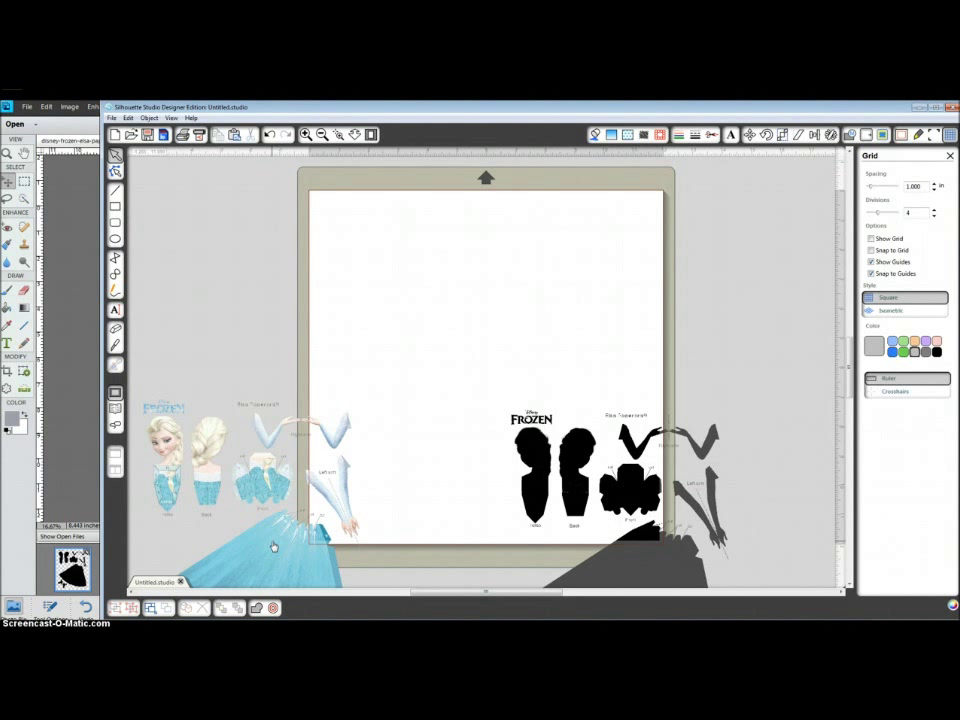
{"action": "left_click_drag", "start_coordinate": [273, 546], "coordinate": [248, 368]}
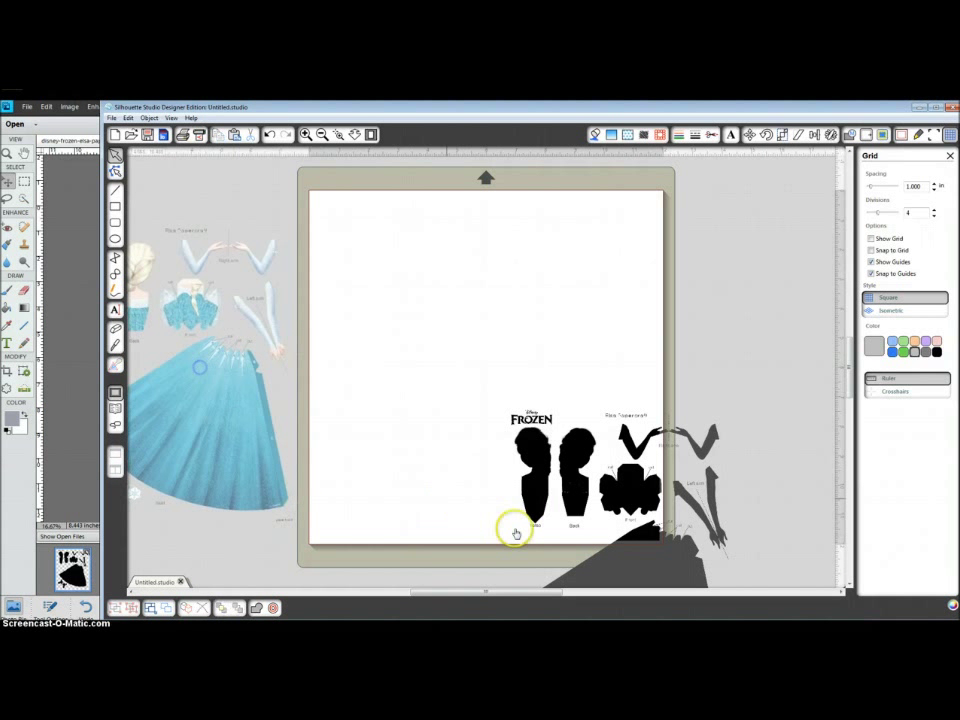
{"action": "left_click_drag", "start_coordinate": [576, 486], "coordinate": [435, 301]}
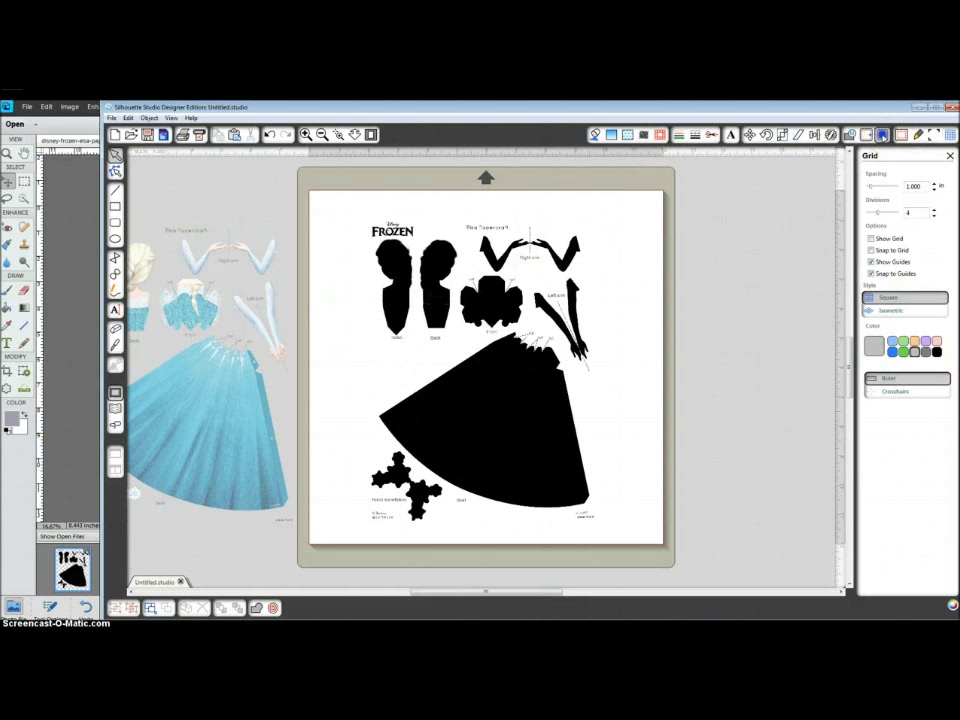
{"action": "left_click", "coordinate": [883, 135]}
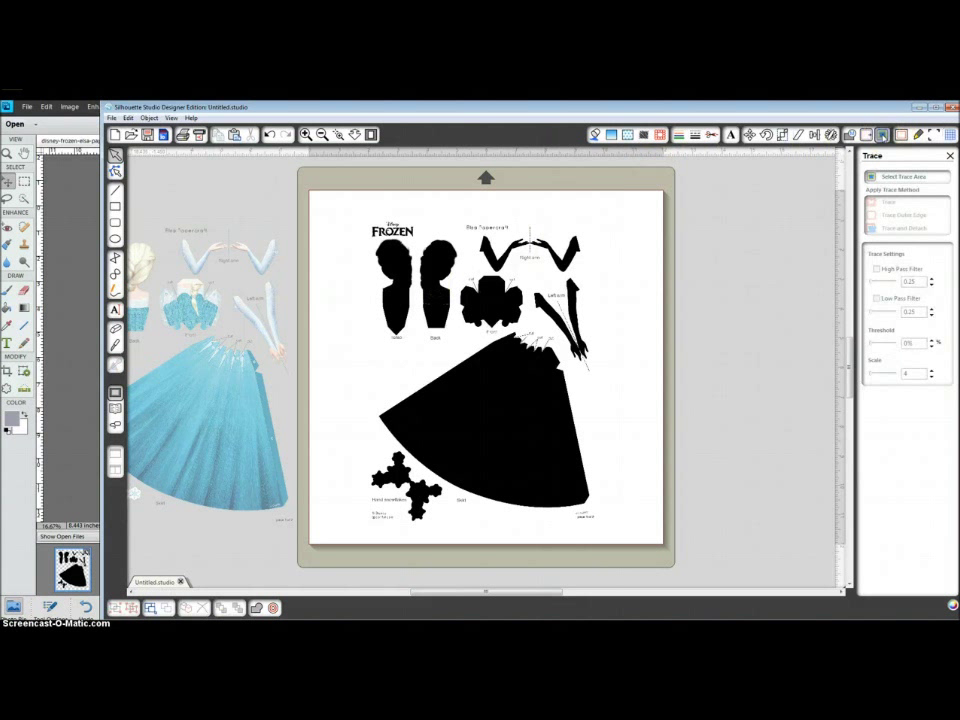
Trace the black pieces with High Pass Filter off and a raised threshold.
{"action": "left_click", "coordinate": [908, 178]}
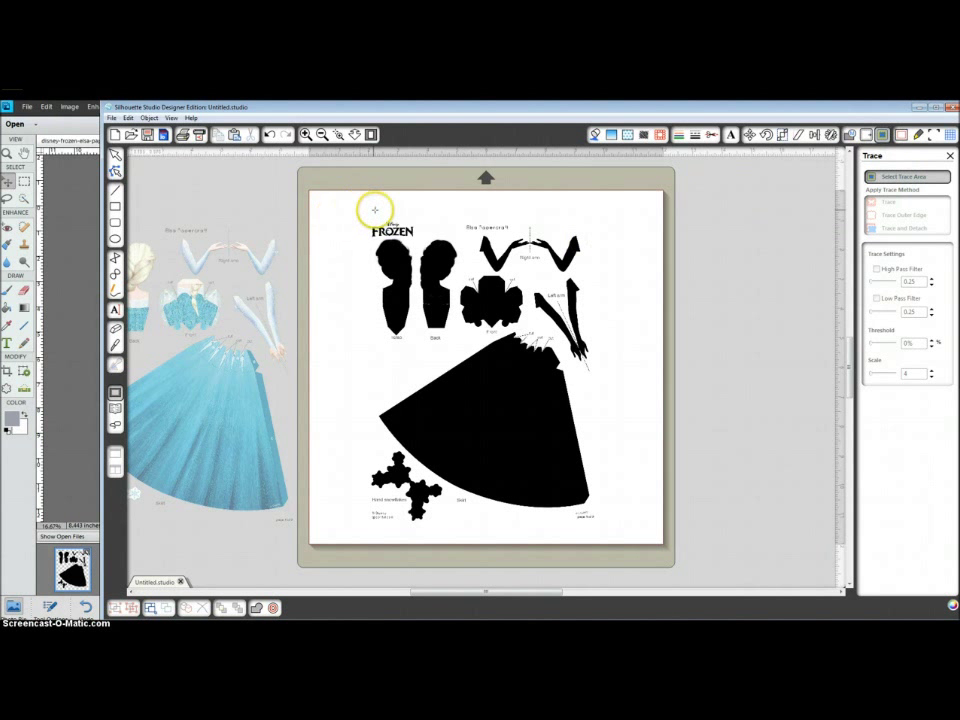
{"action": "mouse_move", "coordinate": [369, 223]}
{"action": "left_mouse_down"}
{"action": "mouse_move", "coordinate": [570, 397]}
{"action": "mouse_move", "coordinate": [626, 516]}
{"action": "mouse_move", "coordinate": [613, 527]}
{"action": "mouse_move", "coordinate": [596, 523]}
{"action": "left_mouse_up"}
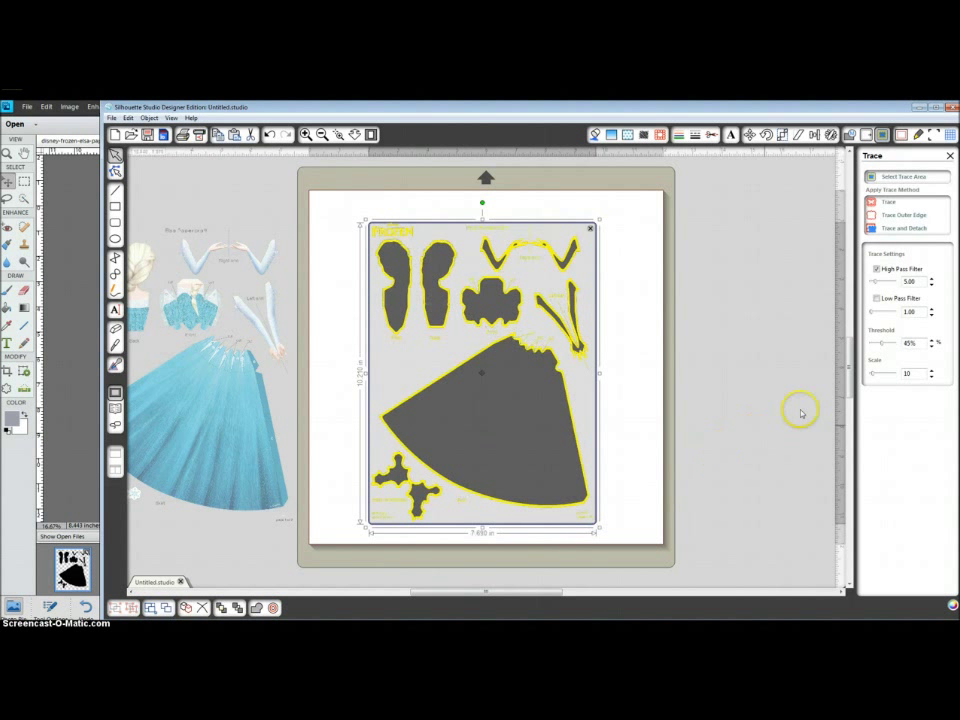
{"action": "left_click", "coordinate": [876, 269]}
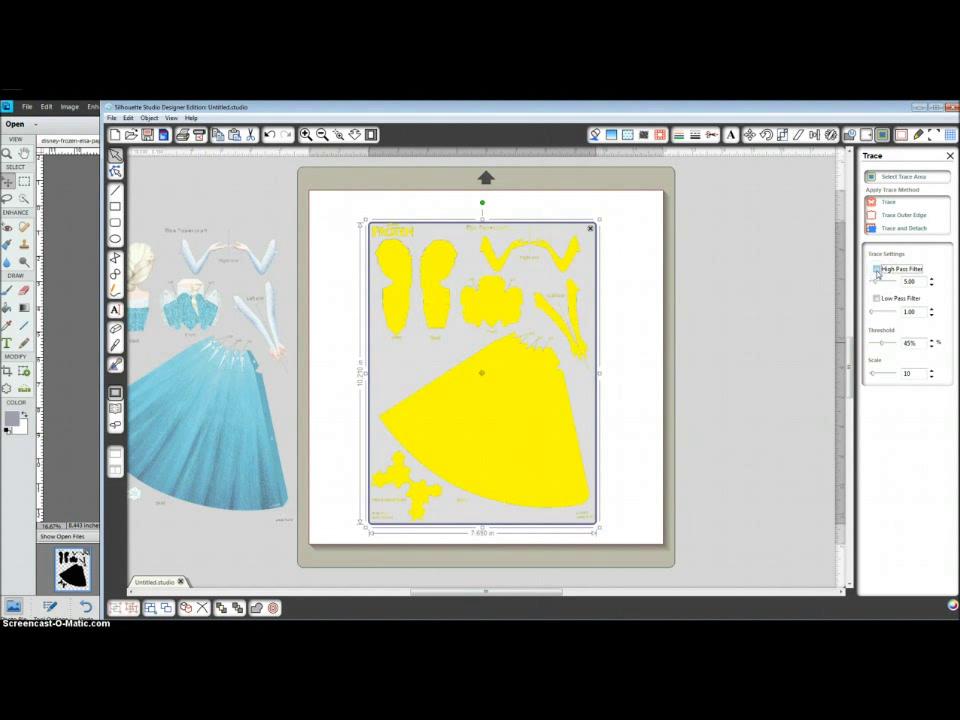
{"action": "left_click_drag", "start_coordinate": [874, 343], "coordinate": [885, 346]}
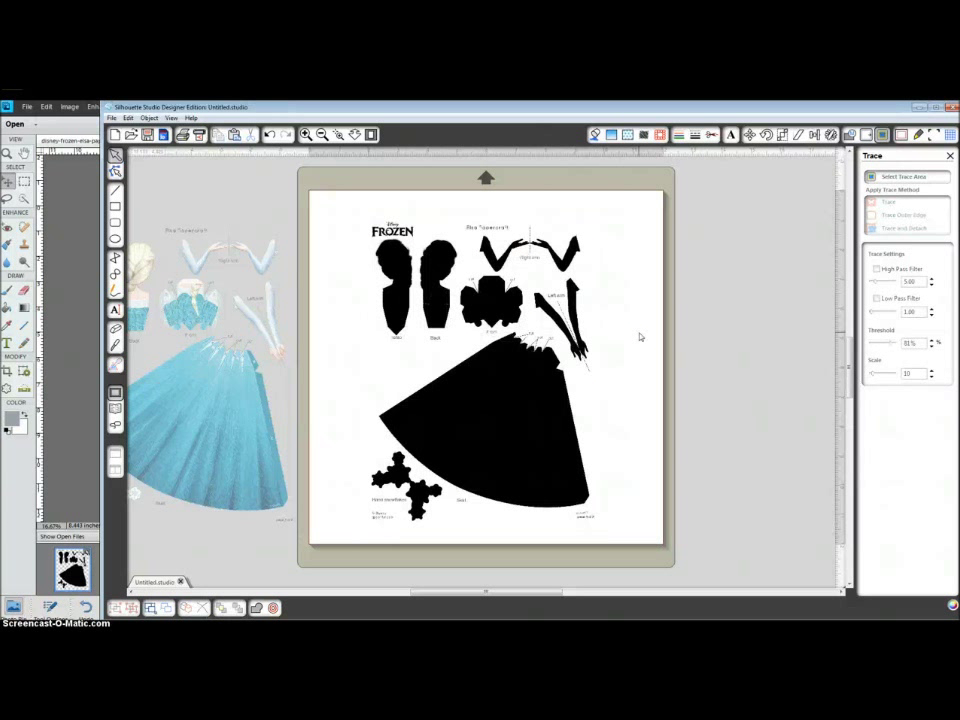
Select the traced hair, torso, arm, front, skirt and snowflake pieces and move them right of the mat.
{"action": "left_click", "coordinate": [435, 225]}
{"action": "left_click", "coordinate": [396, 268]}
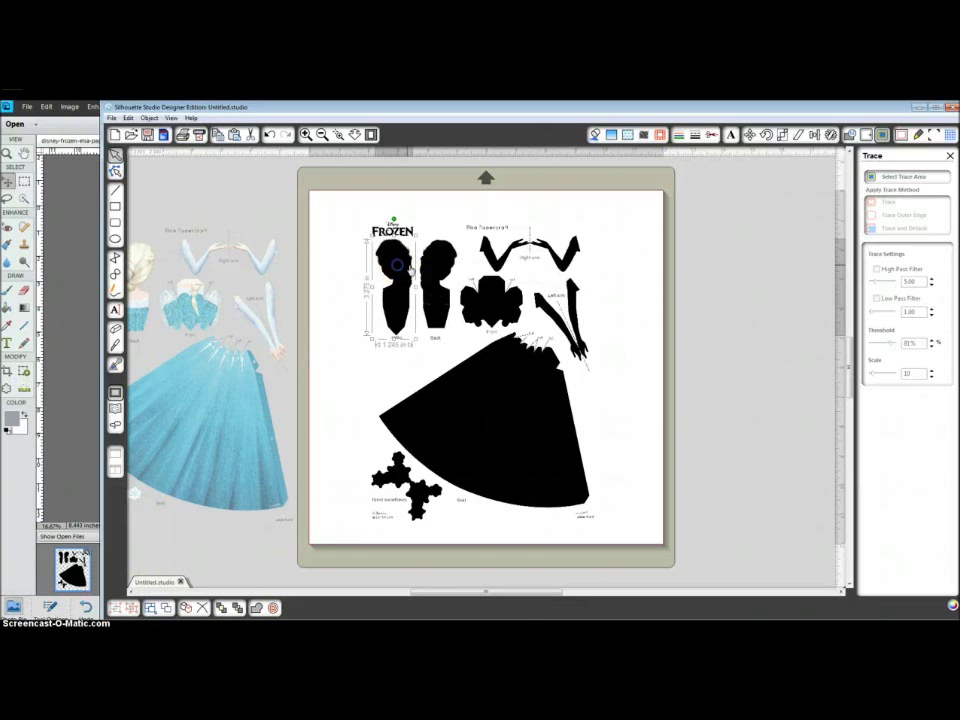
{"action": "left_click", "coordinate": [439, 257], "text": "shift"}
{"action": "left_click", "coordinate": [484, 259], "text": "shift"}
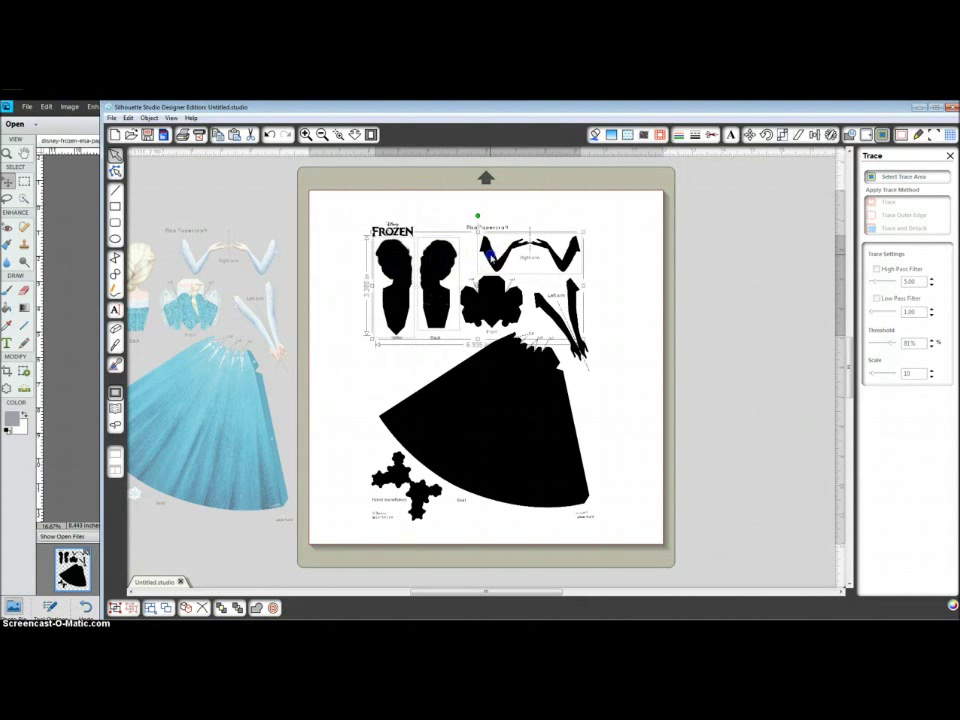
{"action": "left_click", "coordinate": [497, 304], "text": "shift"}
{"action": "left_click", "coordinate": [546, 302], "text": "shift"}
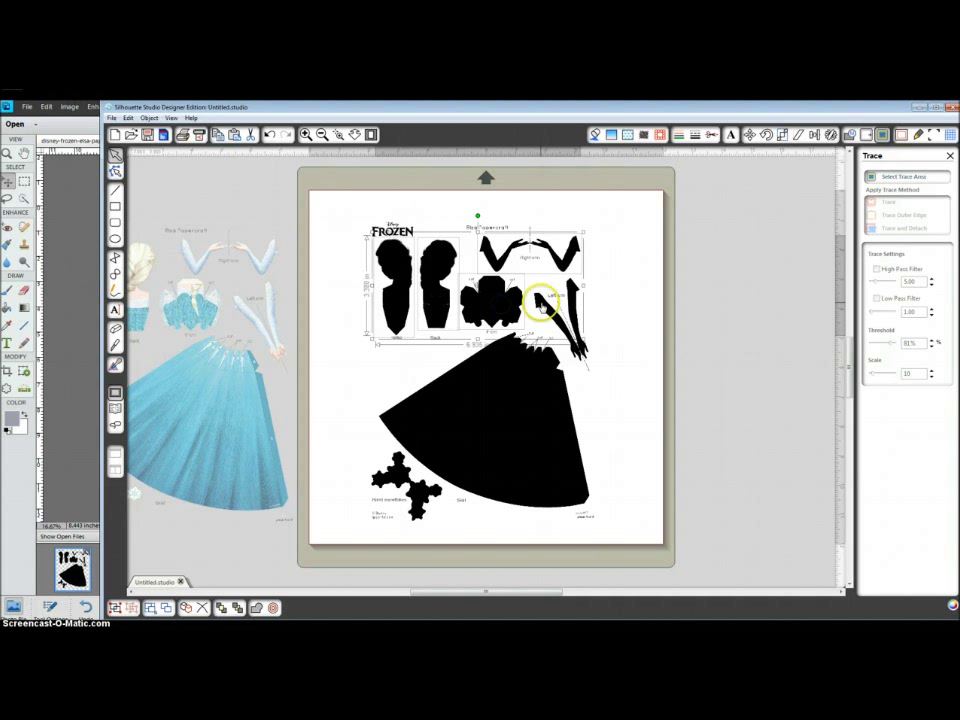
{"action": "left_click", "coordinate": [540, 420], "text": "shift"}
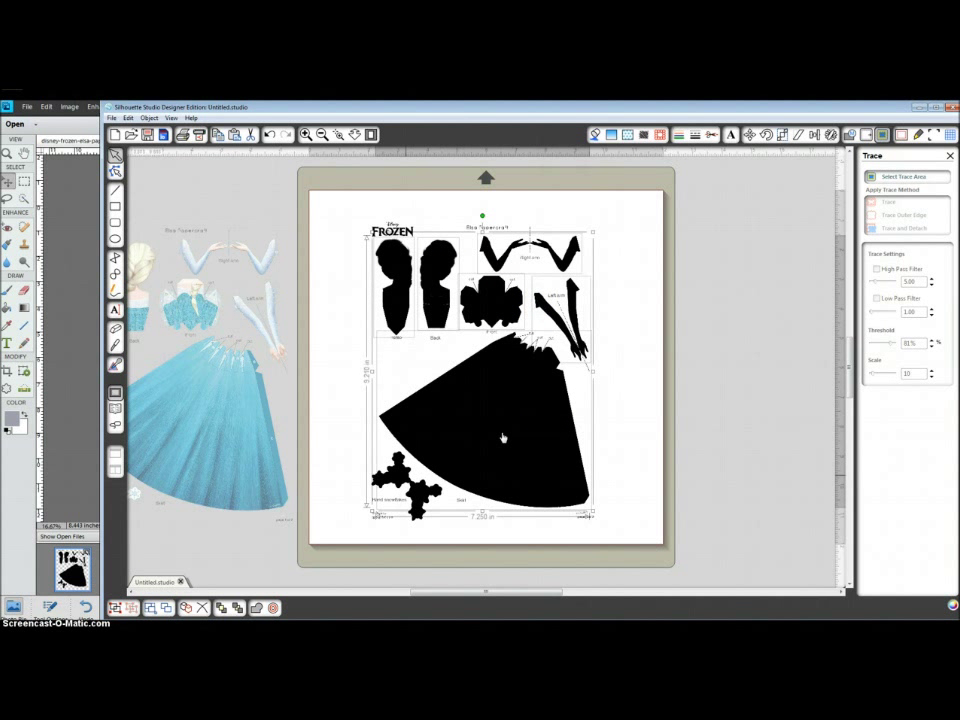
{"action": "left_click", "coordinate": [399, 474], "text": "shift"}
{"action": "left_click", "coordinate": [495, 412]}
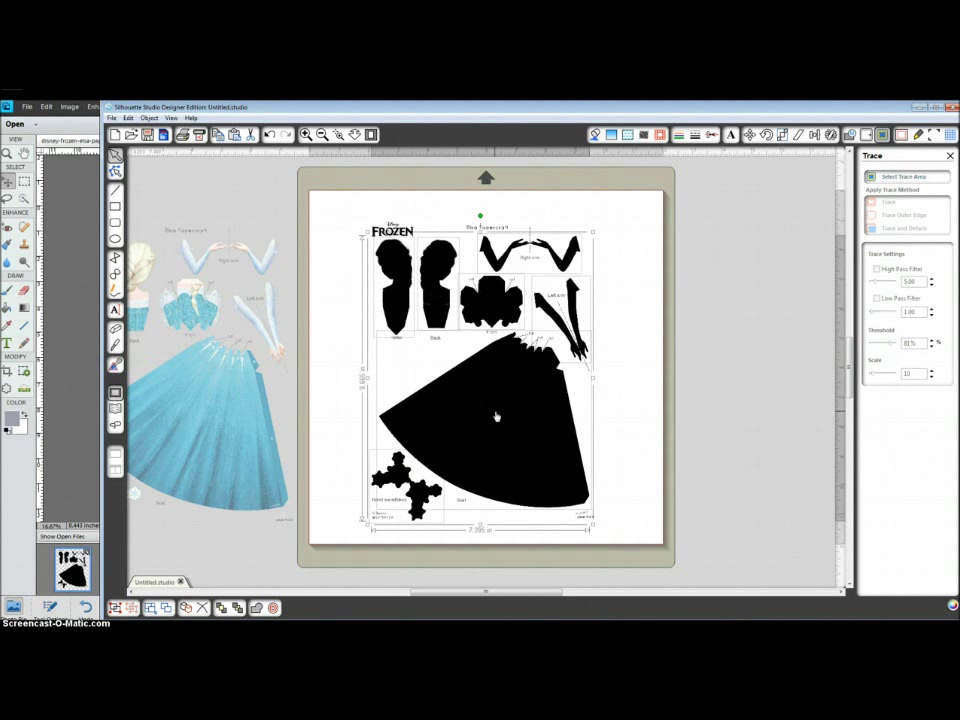
{"action": "left_click_drag", "start_coordinate": [498, 413], "coordinate": [810, 411]}
Delete the leftover trace fragments remaining on the mat.
{"action": "left_click", "coordinate": [378, 211]}
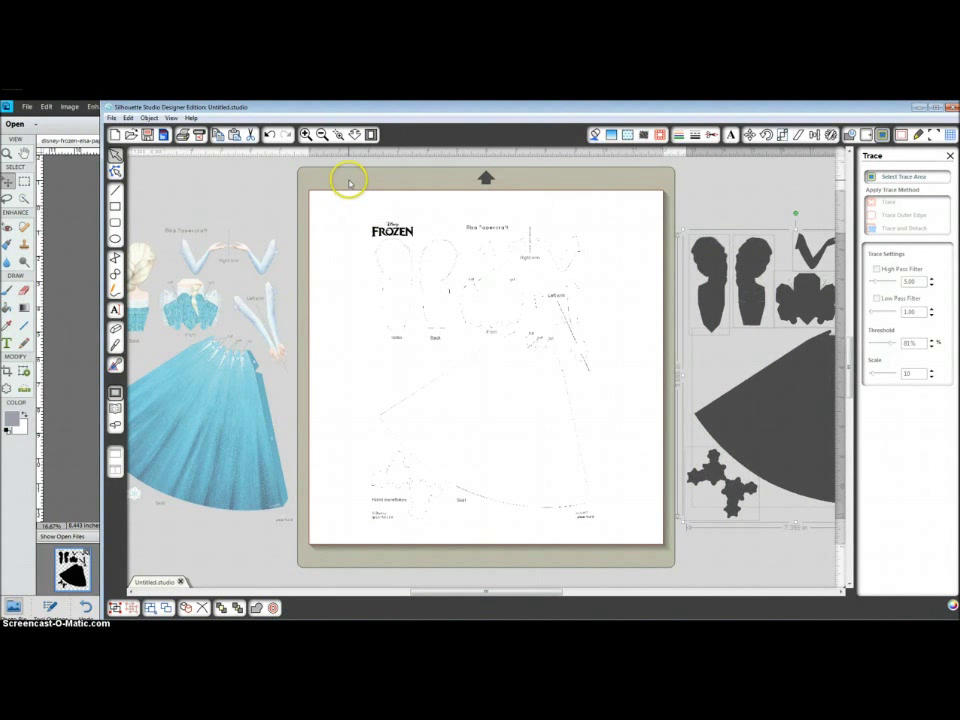
{"action": "left_click_drag", "start_coordinate": [348, 179], "coordinate": [615, 561]}
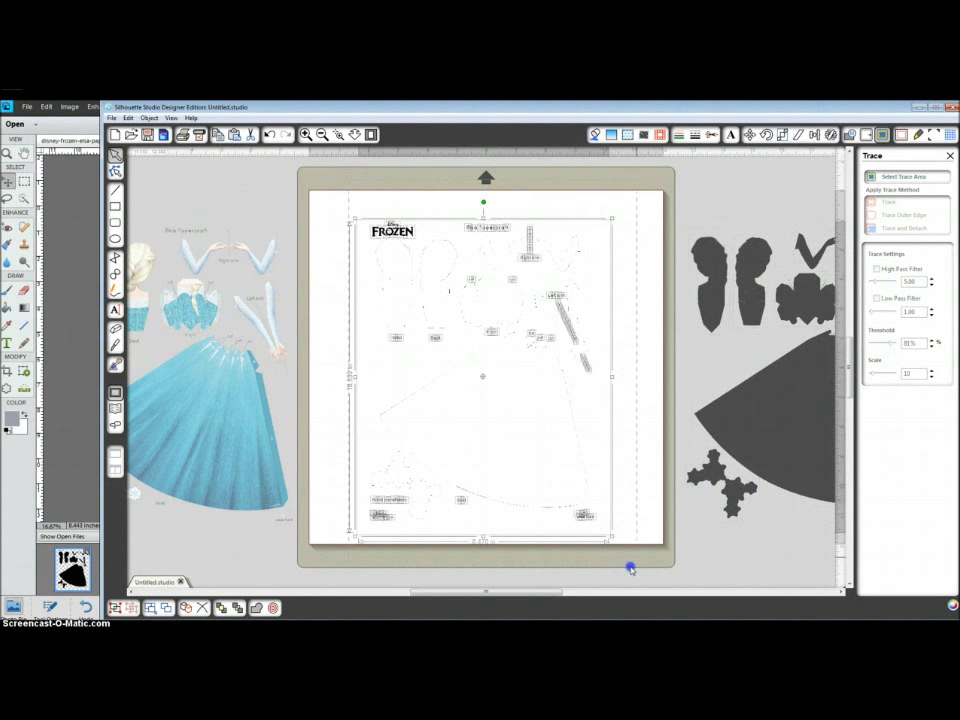
{"action": "key", "text": "Delete"}
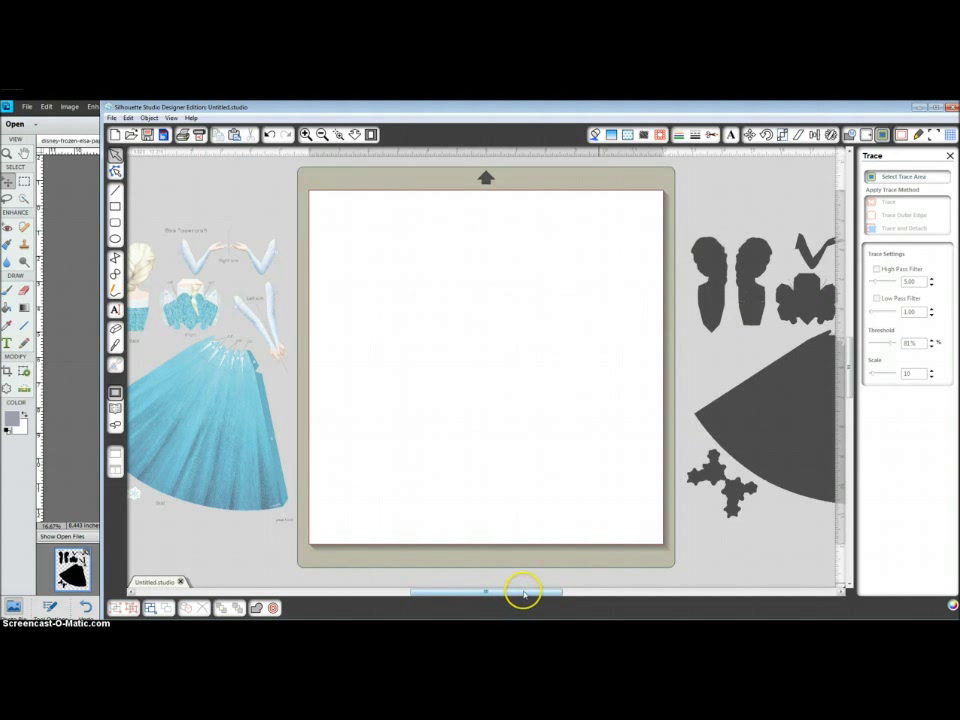
Select all the traced shapes beside the mat and drag them back onto it.
{"action": "left_click_drag", "start_coordinate": [523, 592], "coordinate": [590, 590]}
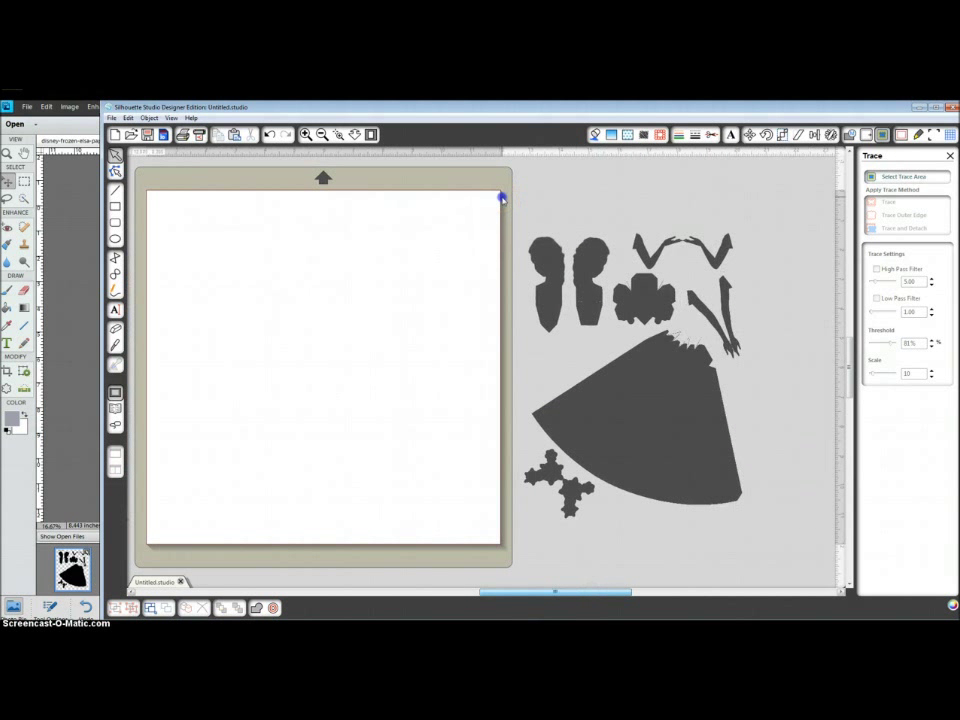
{"action": "mouse_move", "coordinate": [502, 197]}
{"action": "left_mouse_down"}
{"action": "mouse_move", "coordinate": [726, 499]}
{"action": "mouse_move", "coordinate": [774, 533]}
{"action": "left_mouse_up"}
{"action": "left_click", "coordinate": [722, 493]}
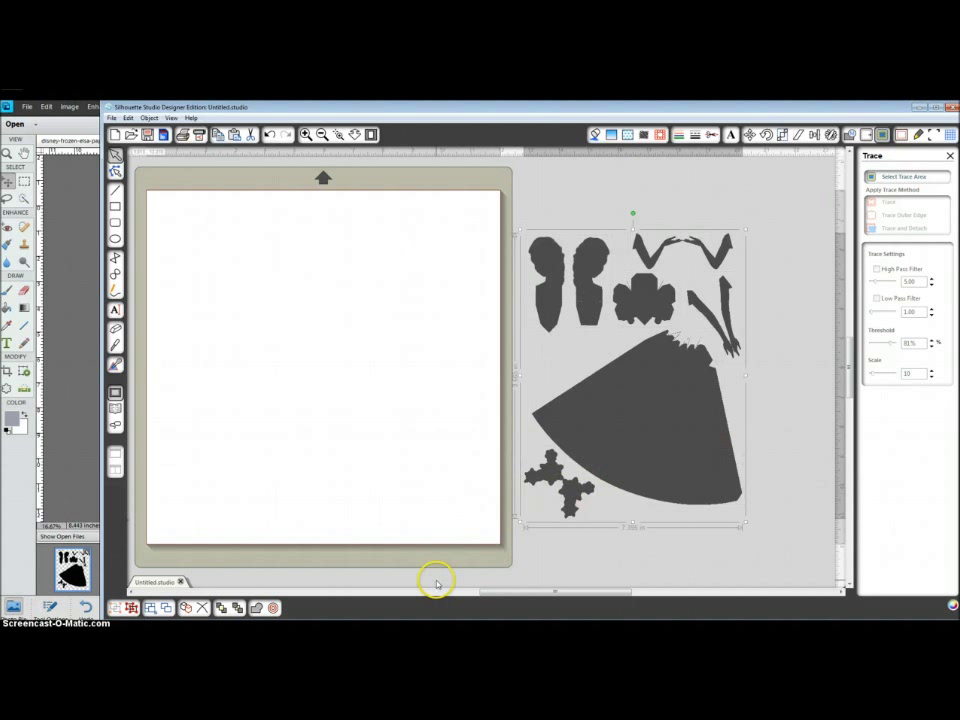
{"action": "mouse_move", "coordinate": [647, 450]}
{"action": "left_mouse_down"}
{"action": "mouse_move", "coordinate": [341, 454]}
{"action": "mouse_move", "coordinate": [334, 444]}
{"action": "left_mouse_up"}
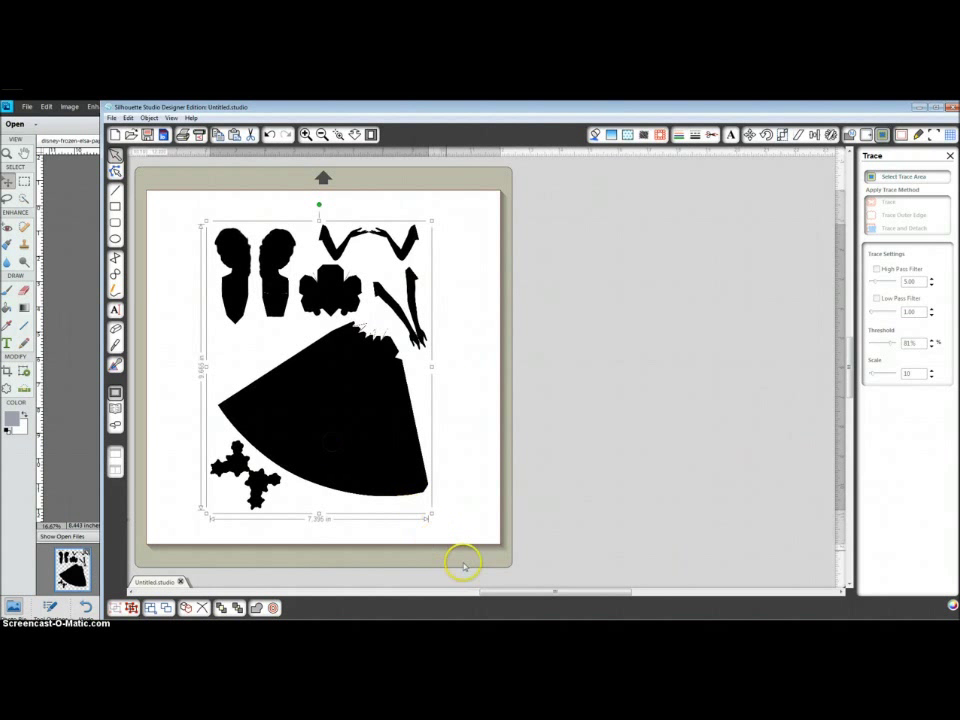
Give the traced shapes red outlines with no fill, and group them.
{"action": "left_click_drag", "start_coordinate": [497, 592], "coordinate": [430, 600]}
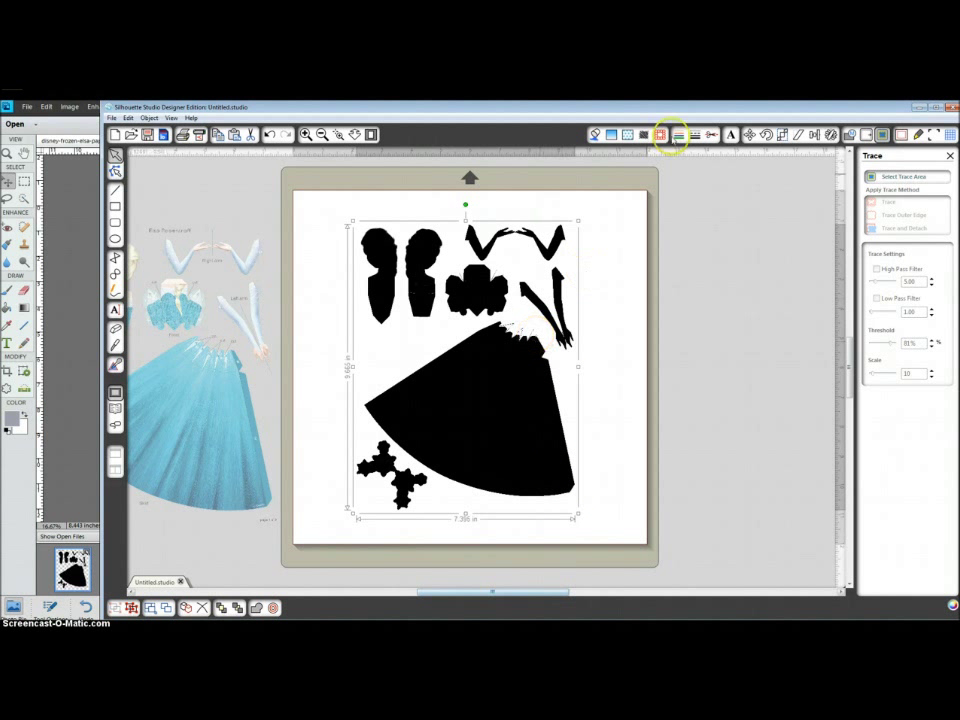
{"action": "left_click", "coordinate": [676, 136]}
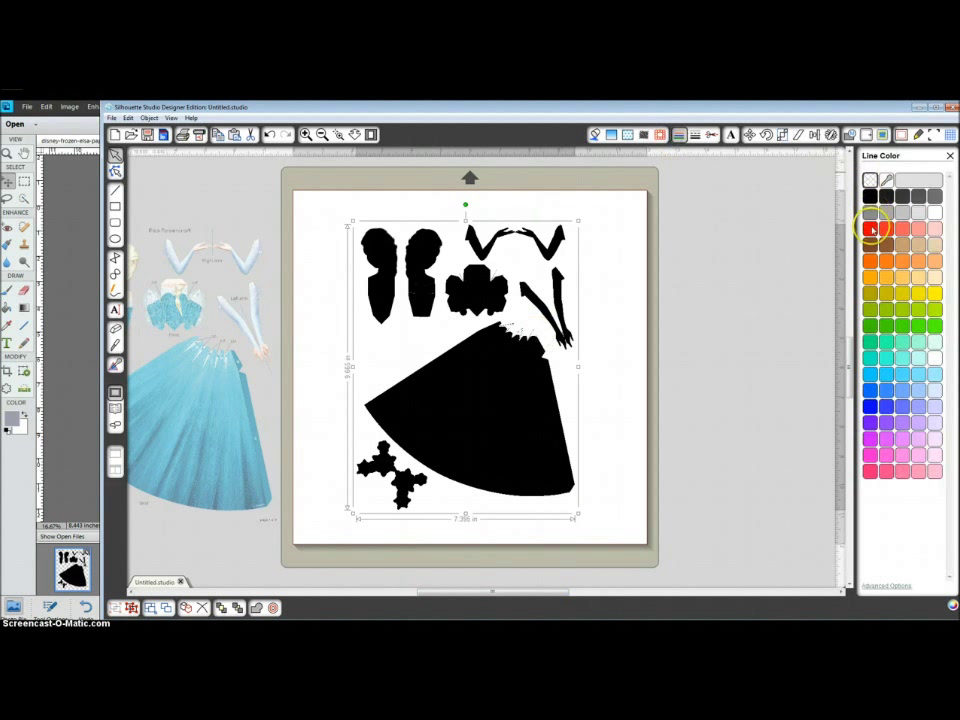
{"action": "left_click", "coordinate": [871, 229]}
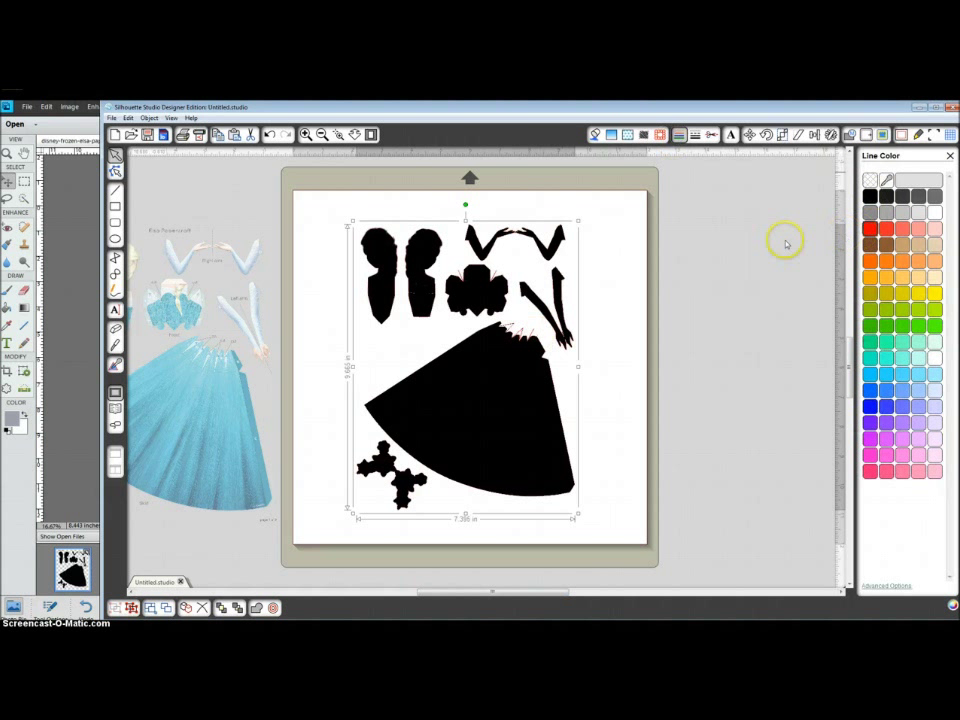
{"action": "left_click", "coordinate": [595, 136]}
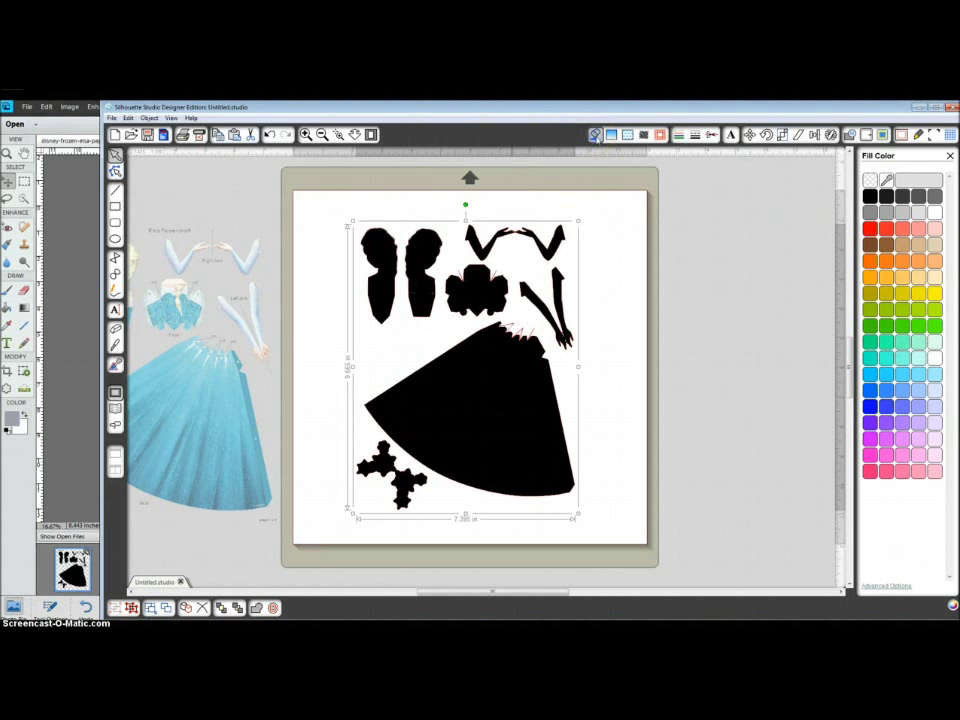
{"action": "left_click", "coordinate": [870, 180]}
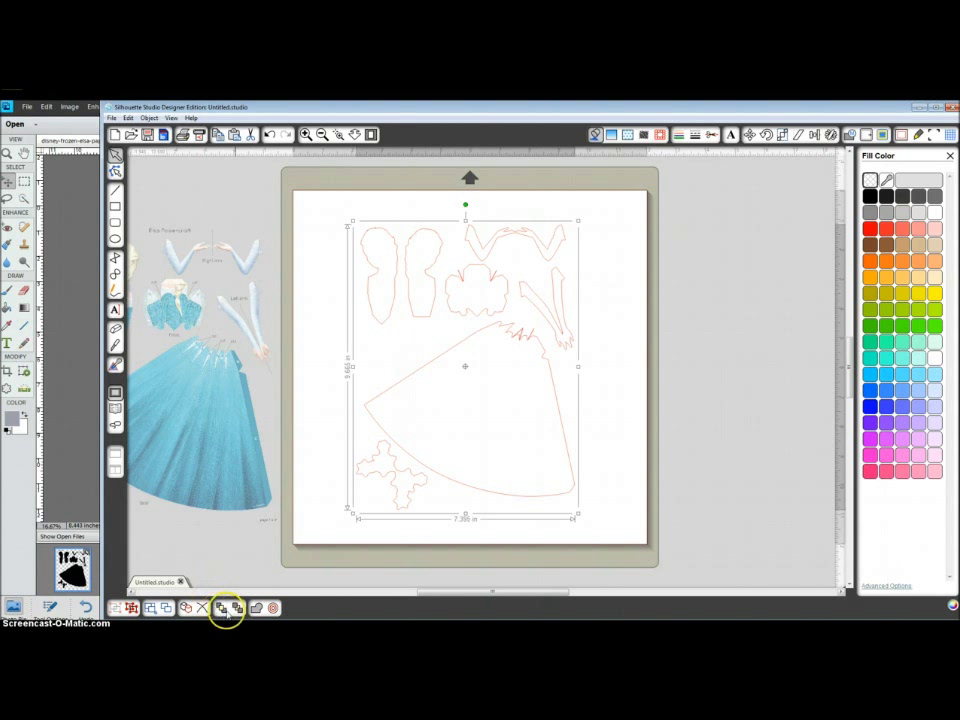
{"action": "left_click", "coordinate": [222, 608]}
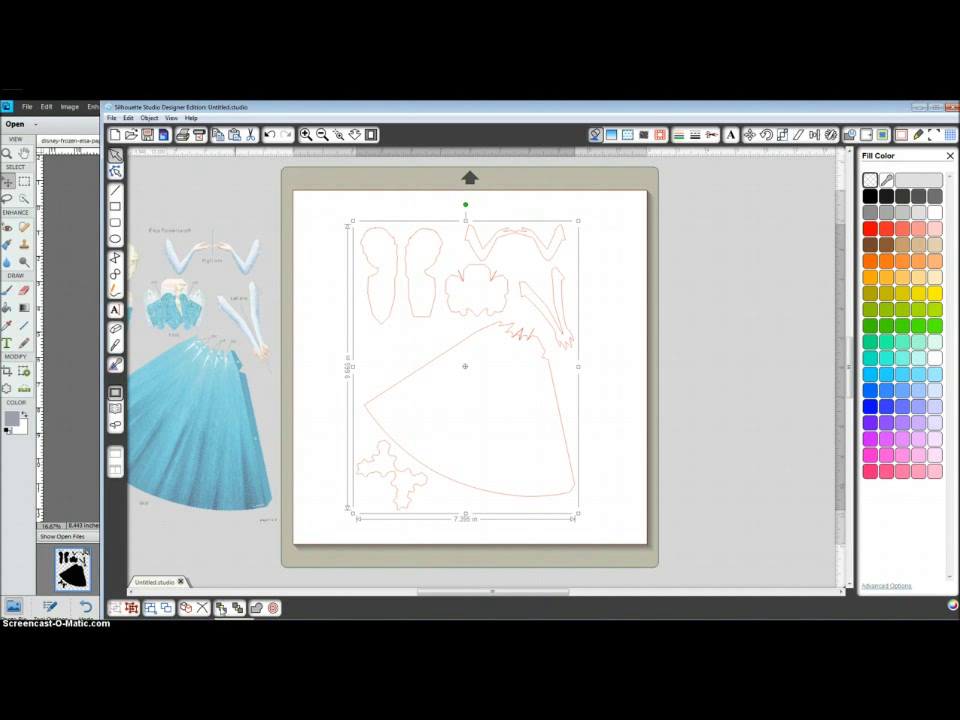
Drag the colour Elsa image over the red outlines and zoom in to check alignment.
{"action": "left_click", "coordinate": [200, 410]}
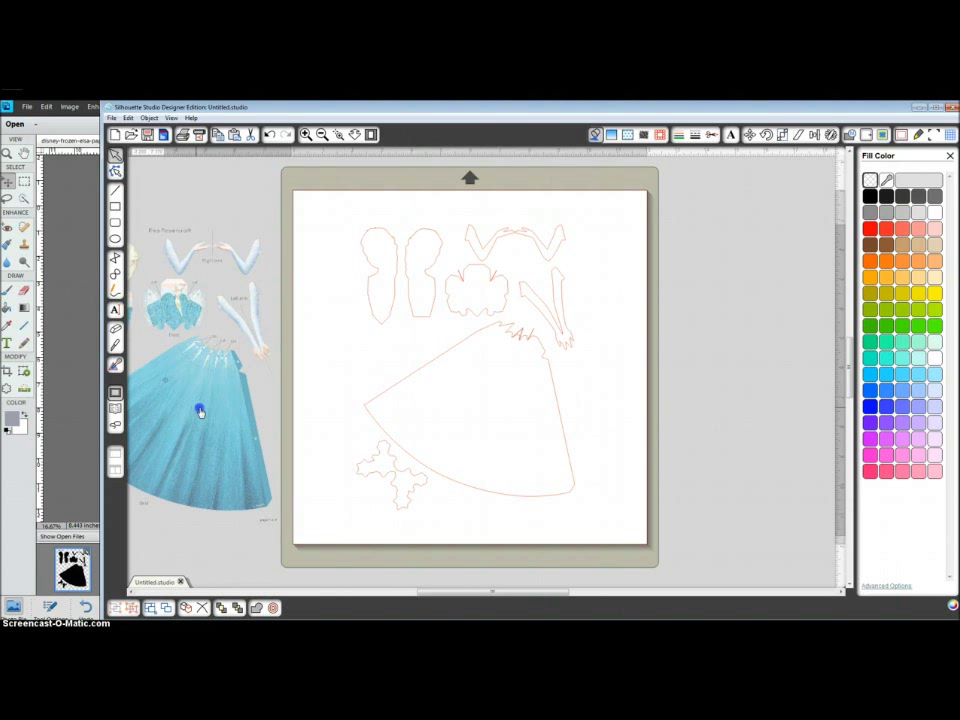
{"action": "left_click_drag", "start_coordinate": [200, 410], "coordinate": [499, 397]}
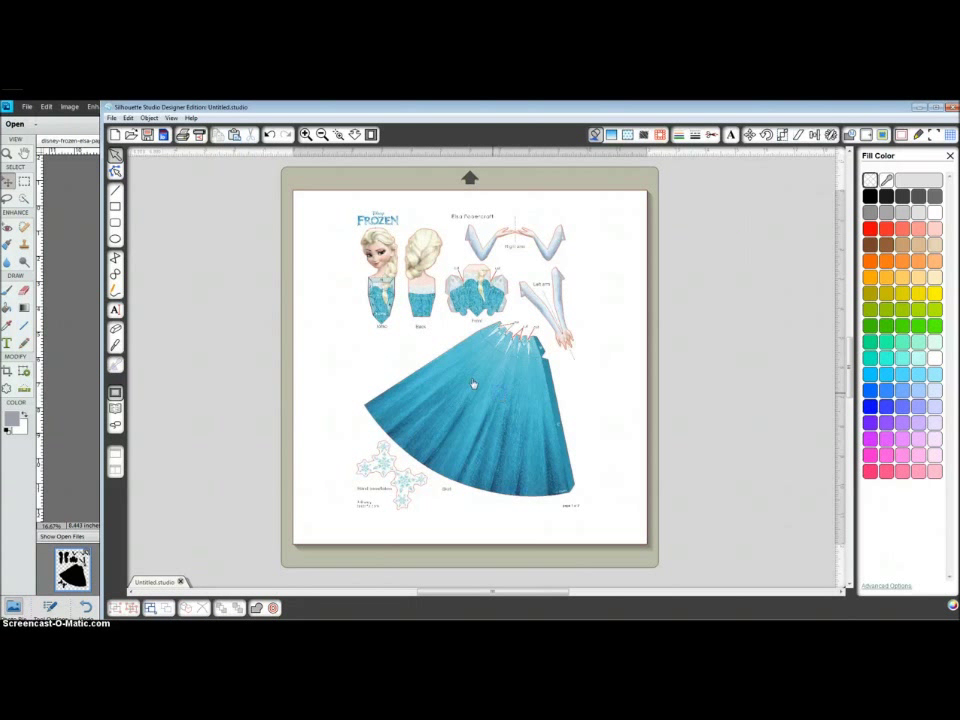
{"action": "left_click", "coordinate": [338, 134]}
{"action": "left_click_drag", "start_coordinate": [342, 214], "coordinate": [433, 363]}
{"action": "left_click_drag", "start_coordinate": [514, 428], "coordinate": [514, 430]}
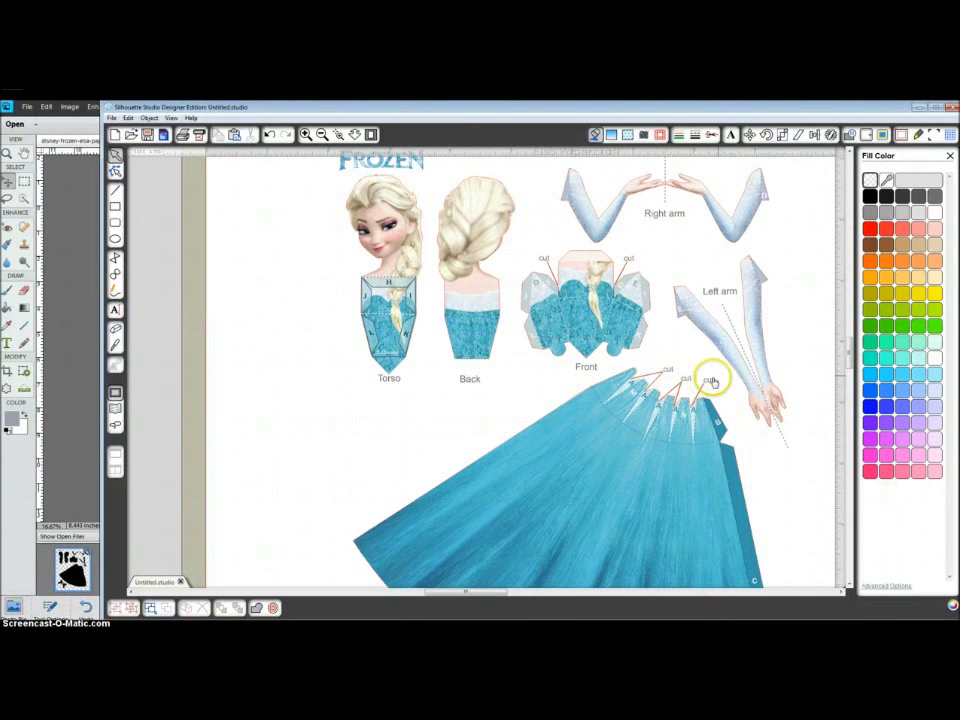
{"action": "mouse_move", "coordinate": [849, 336]}
{"action": "left_mouse_down"}
{"action": "mouse_move", "coordinate": [849, 384]}
{"action": "mouse_move", "coordinate": [846, 327]}
{"action": "left_mouse_up"}
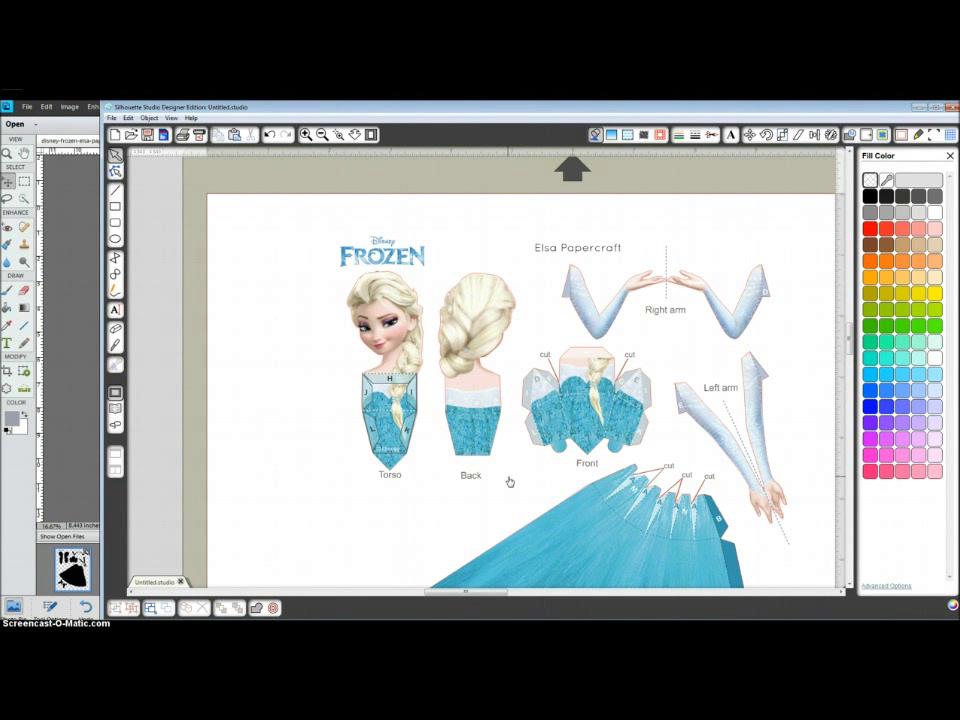
{"action": "scroll", "coordinate": [509, 482], "scroll_direction": "up", "scroll_amount": 1}
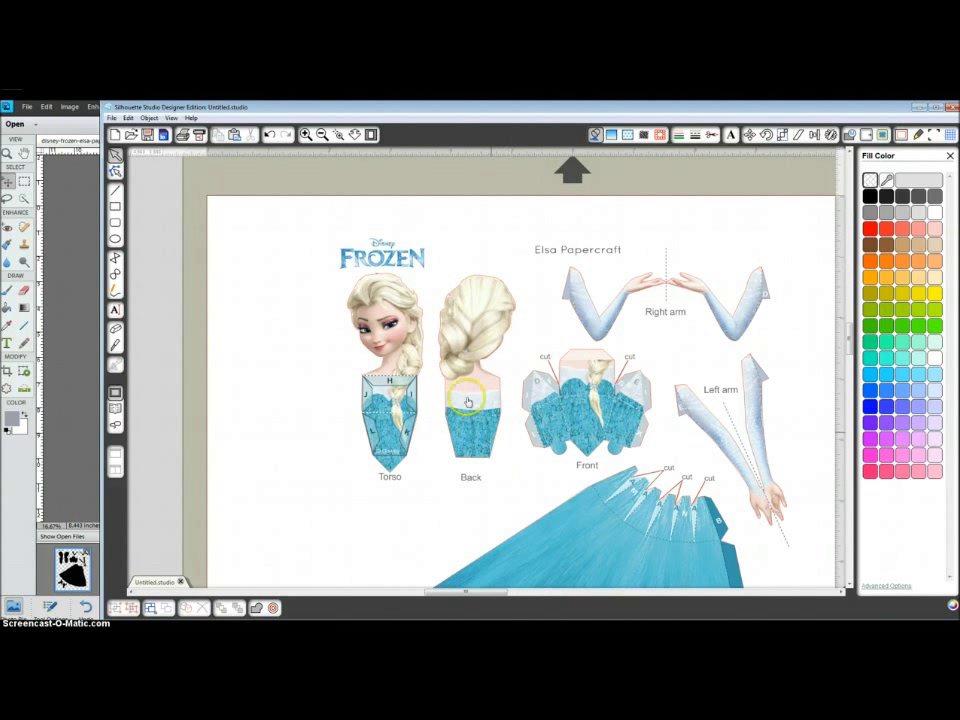
{"action": "left_click", "coordinate": [489, 307]}
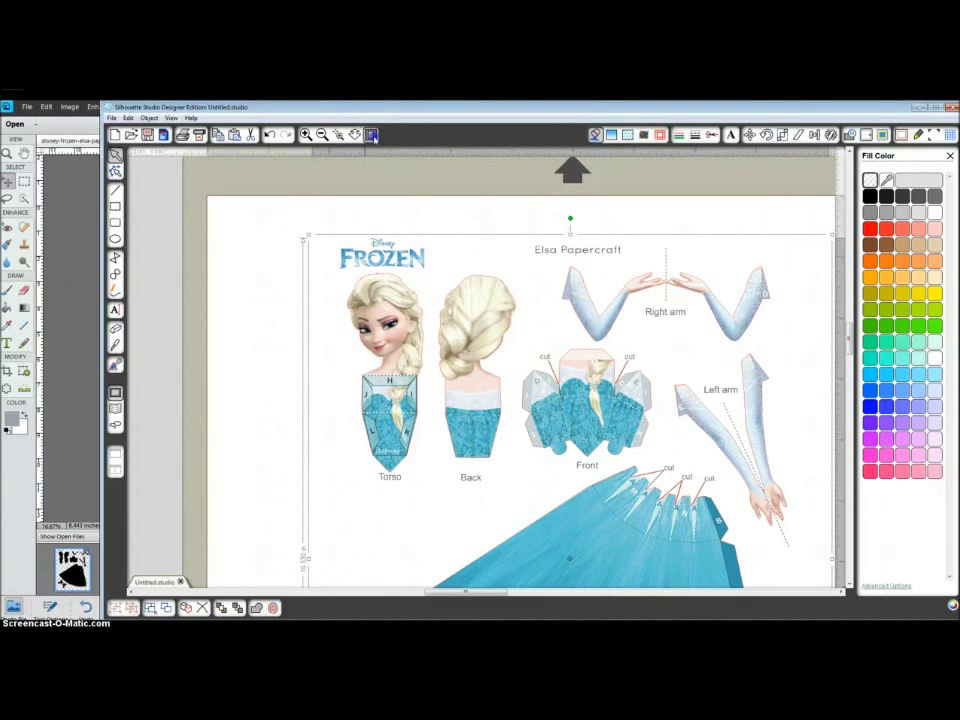
Select the colour image together with the outlines and crop it to the traced shapes.
{"action": "left_click", "coordinate": [368, 134]}
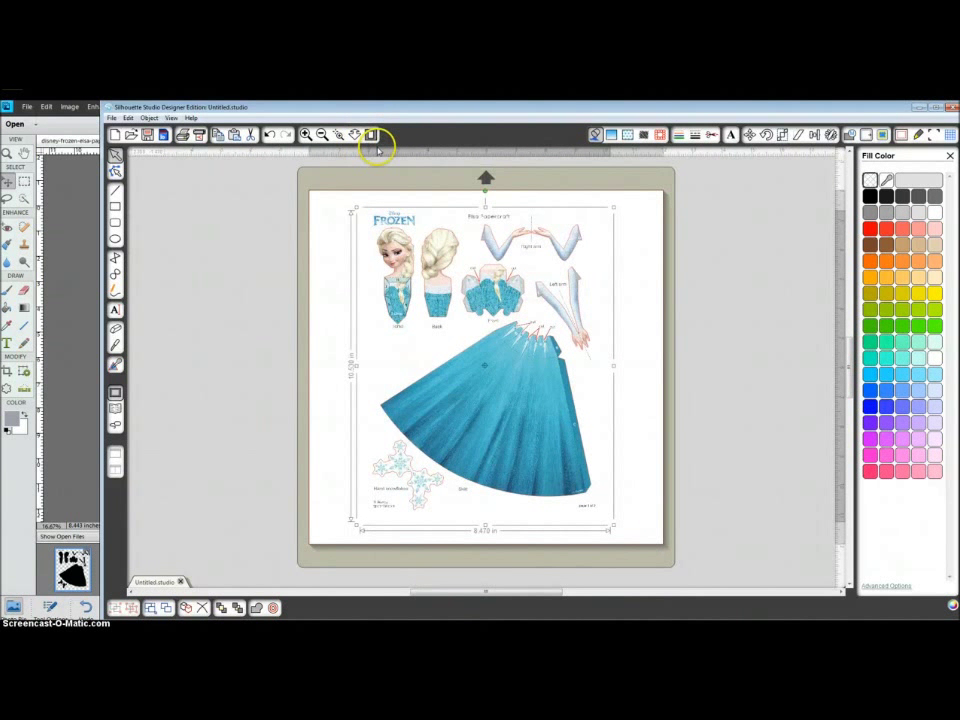
{"action": "left_click", "coordinate": [320, 187]}
{"action": "left_click_drag", "start_coordinate": [320, 187], "coordinate": [698, 541]}
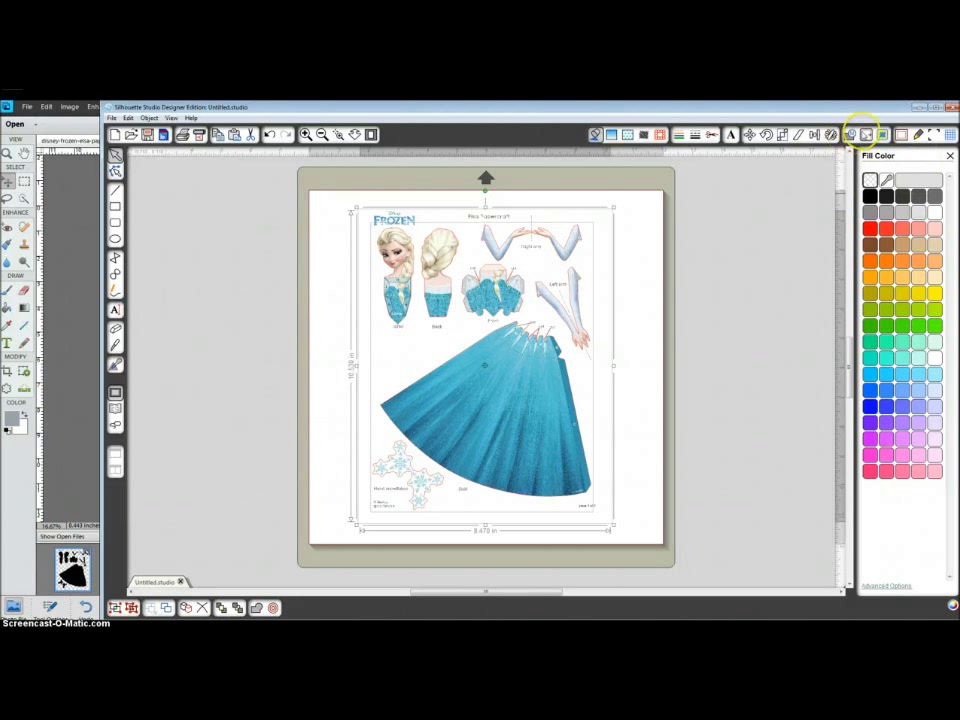
{"action": "left_click", "coordinate": [848, 134]}
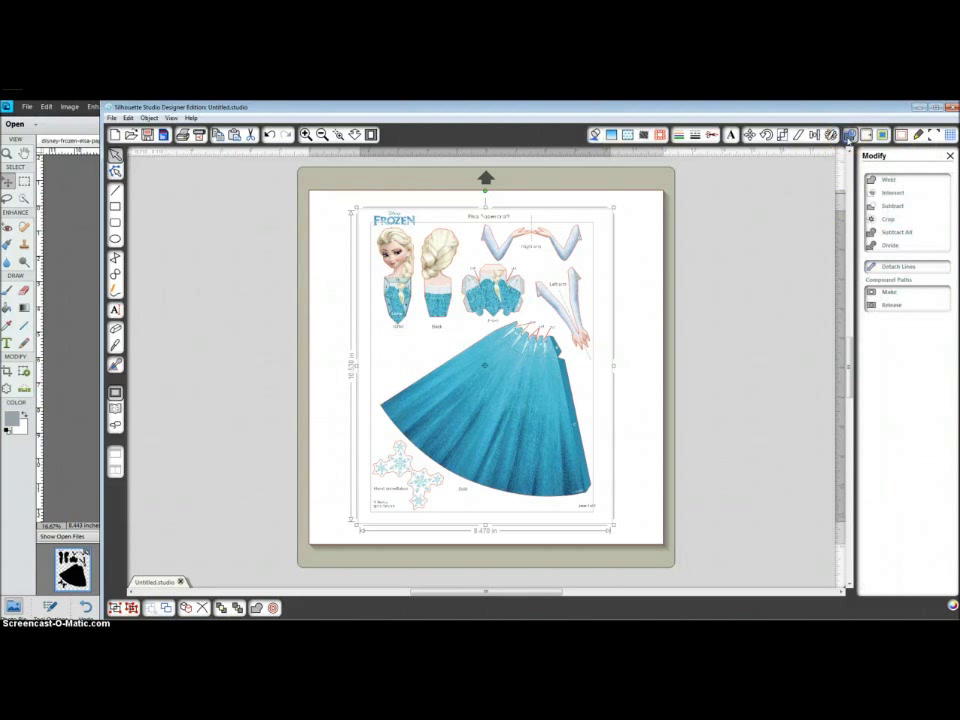
{"action": "left_click", "coordinate": [889, 220]}
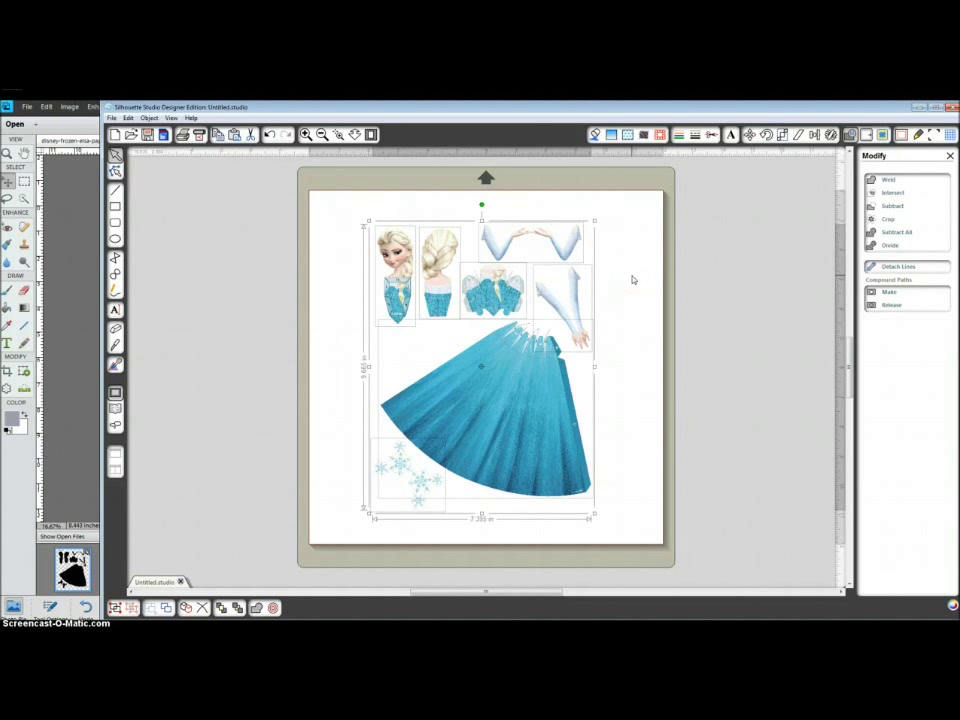
{"action": "mouse_move", "coordinate": [612, 244]}
{"action": "left_mouse_down"}
{"action": "mouse_move", "coordinate": [576, 227]}
{"action": "mouse_move", "coordinate": [563, 240]}
{"action": "mouse_move", "coordinate": [508, 229]}
{"action": "mouse_move", "coordinate": [398, 255]}
{"action": "left_mouse_up"}
{"action": "left_click", "coordinate": [406, 250]}
Colour the cropped pieces' cut lines red and zoom in on the hair and torso pieces.
{"action": "left_click", "coordinate": [679, 134]}
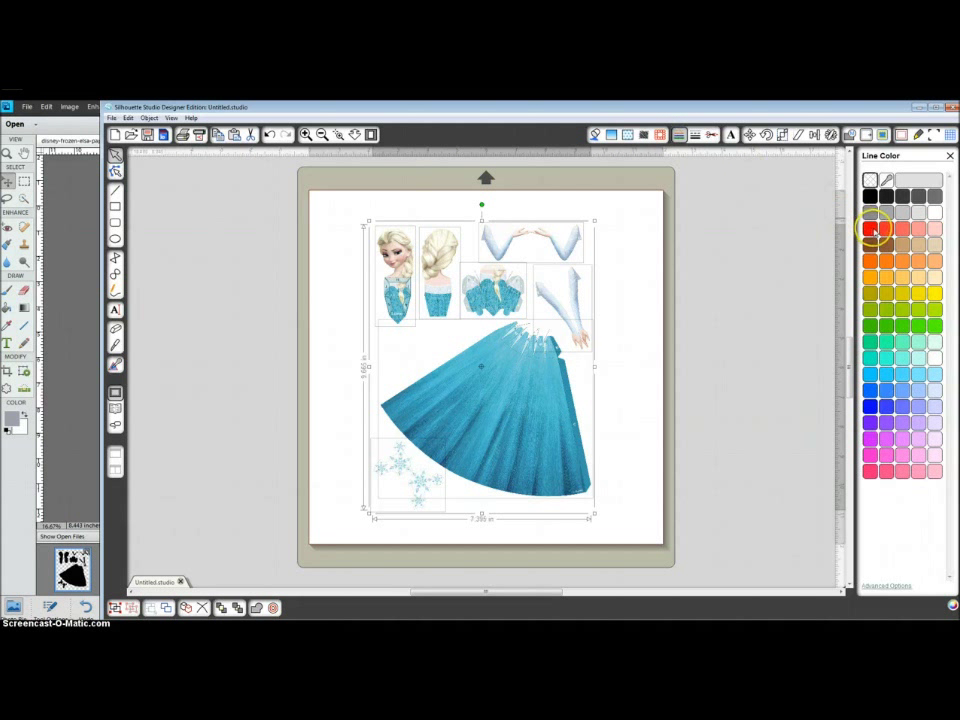
{"action": "left_click", "coordinate": [869, 229]}
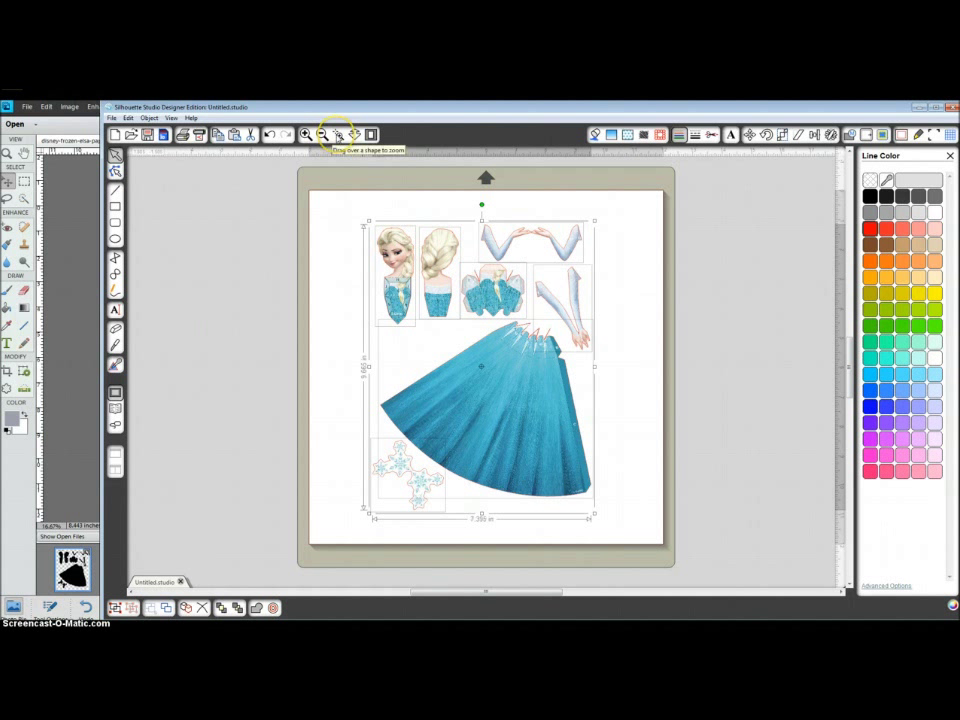
{"action": "left_click", "coordinate": [338, 134]}
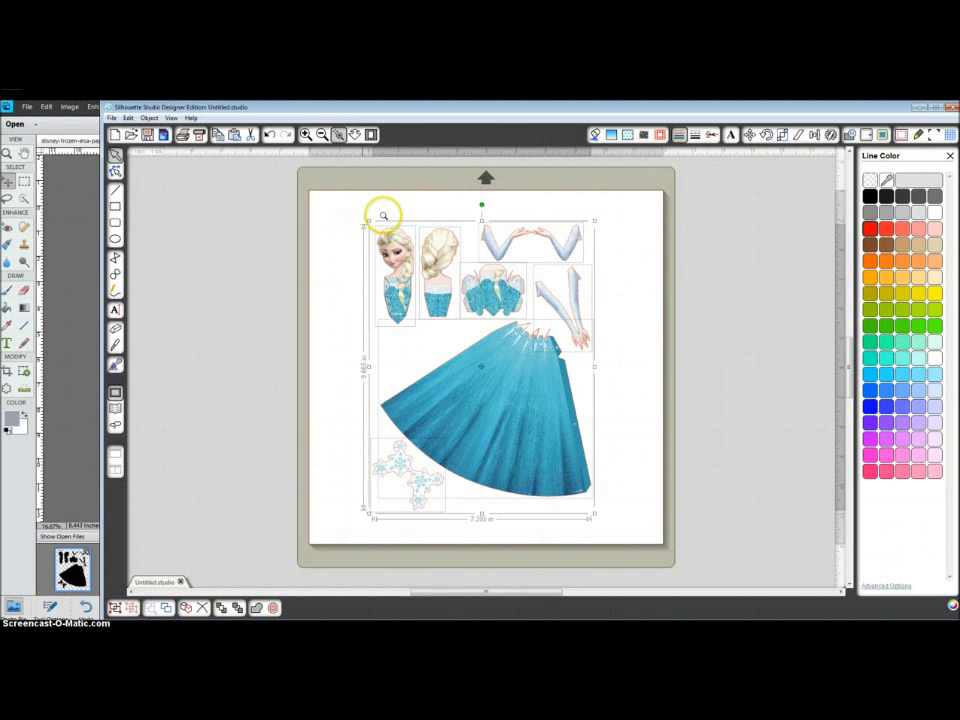
{"action": "left_click", "coordinate": [518, 300]}
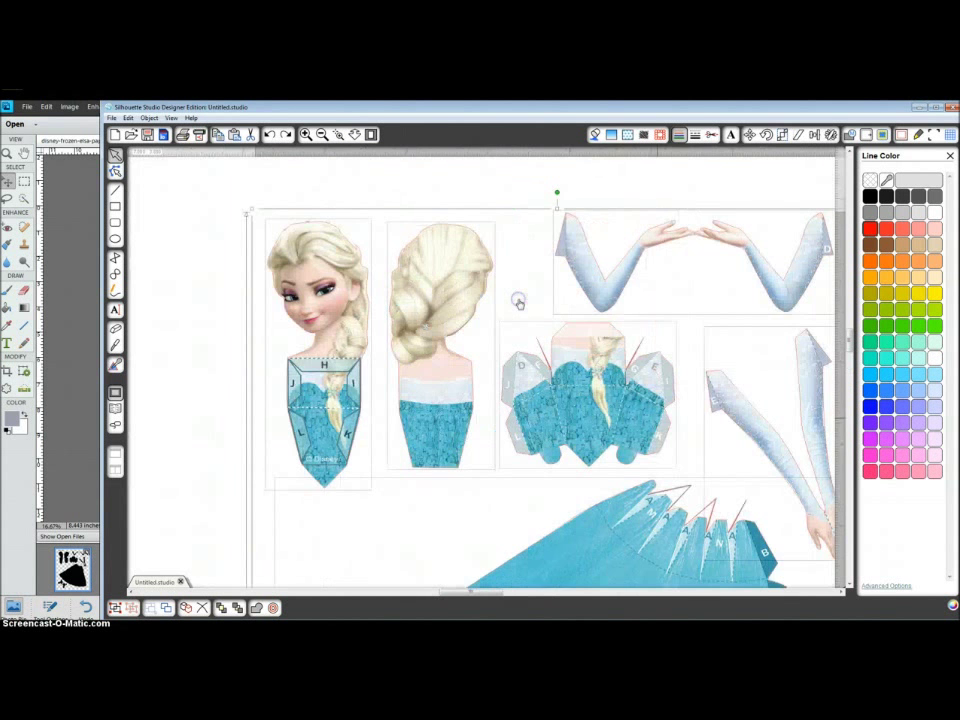
{"action": "left_click", "coordinate": [606, 396]}
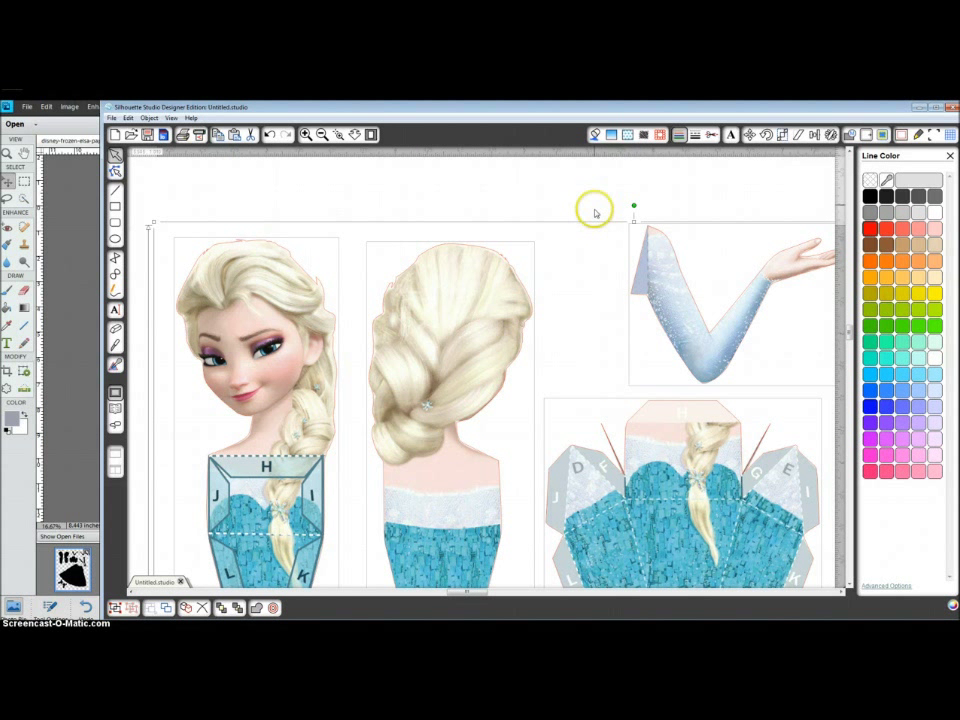
{"action": "left_click", "coordinate": [593, 204]}
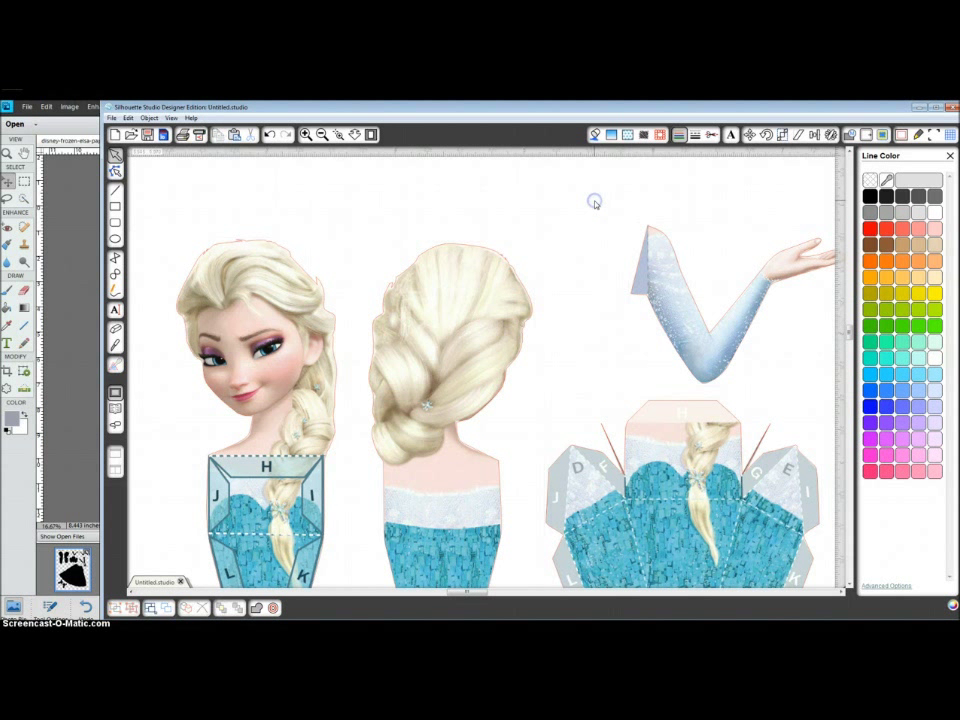
Edit the dress piece's points and delete the stray point on the bodice cut line.
{"action": "double_click", "coordinate": [627, 438]}
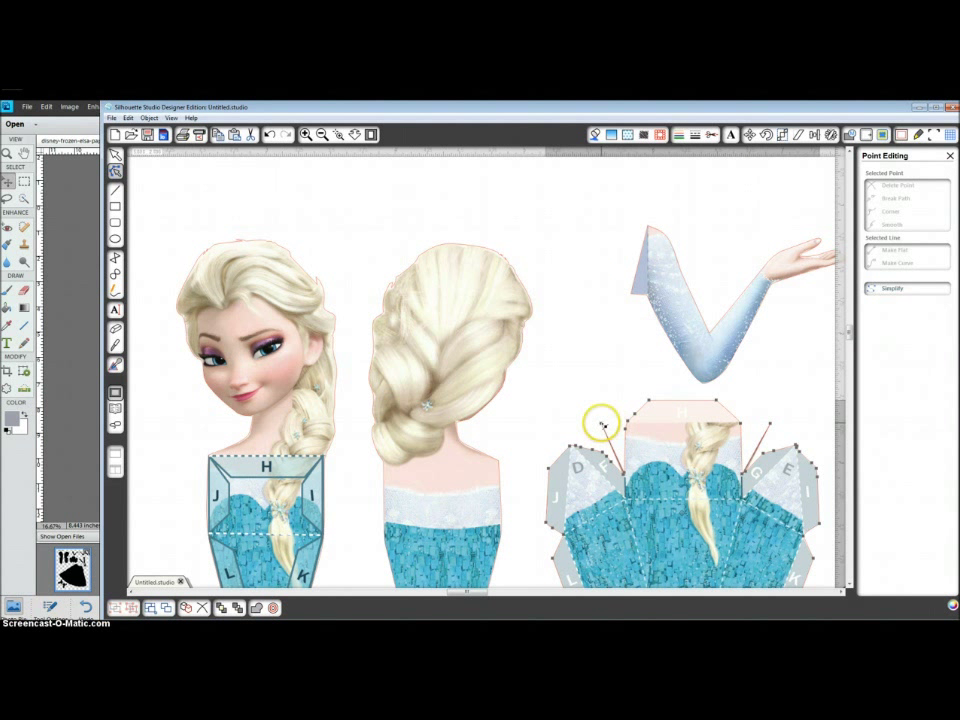
{"action": "left_click", "coordinate": [603, 425]}
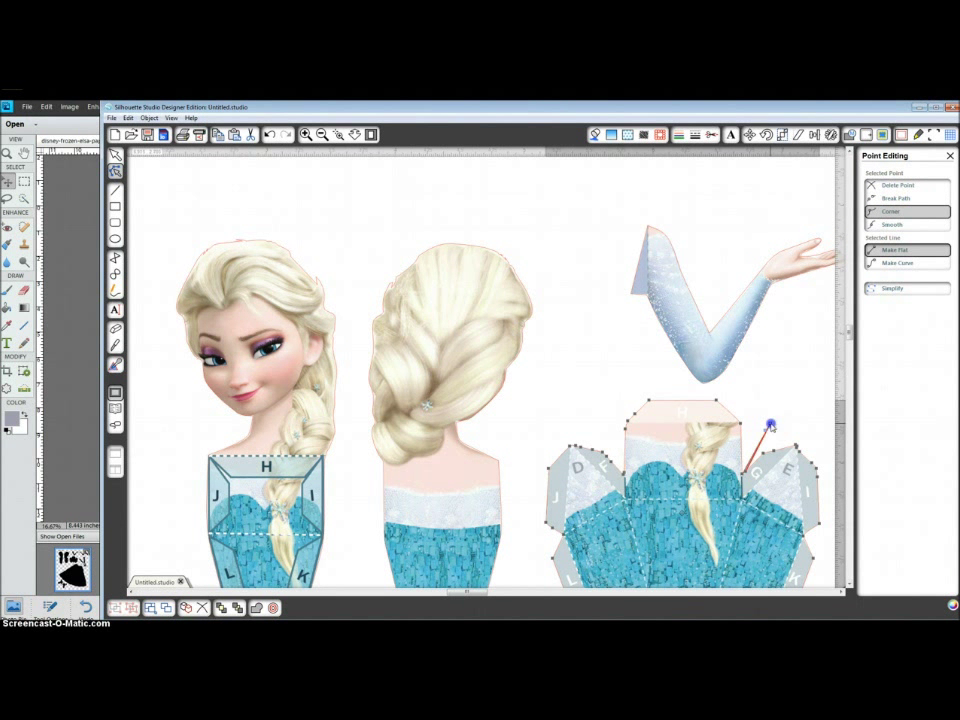
{"action": "left_click", "coordinate": [908, 186]}
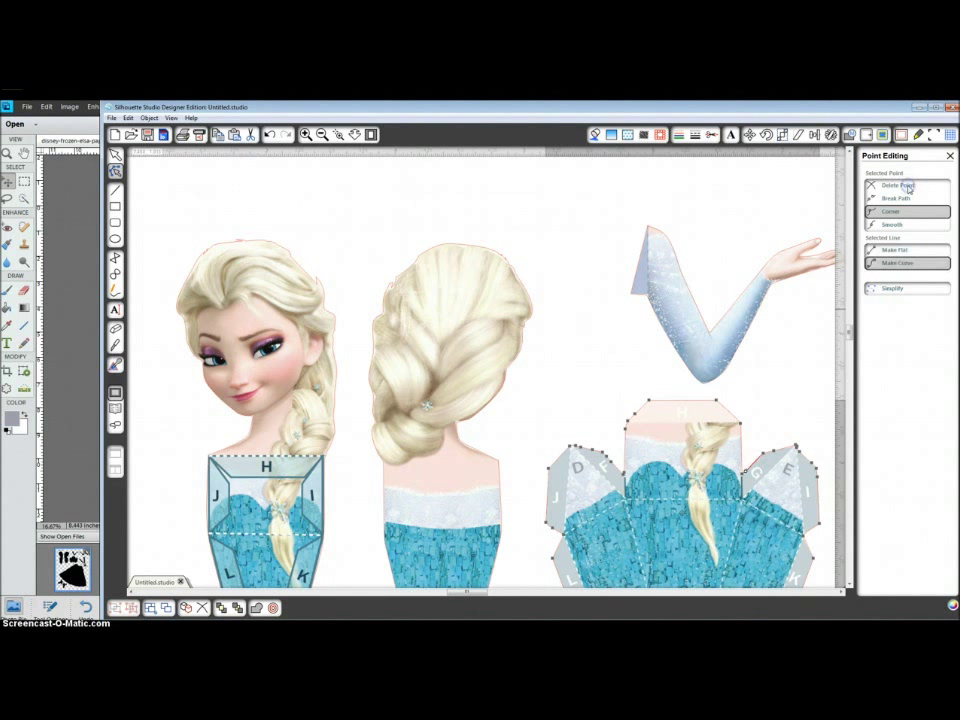
{"action": "left_click_drag", "start_coordinate": [849, 338], "coordinate": [850, 368]}
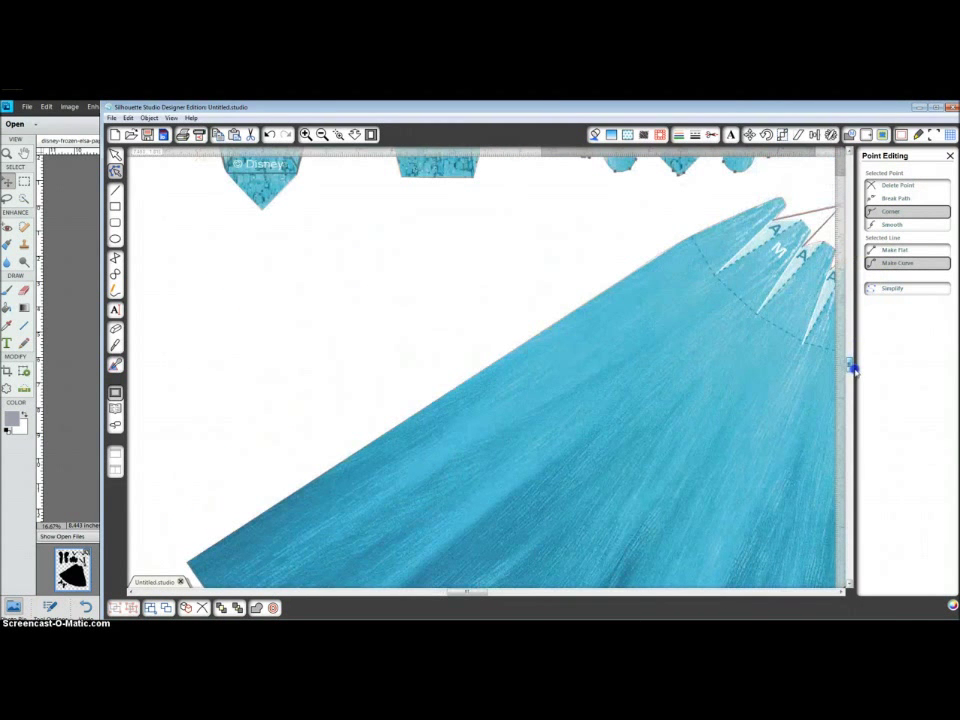
{"action": "left_click_drag", "start_coordinate": [471, 594], "coordinate": [500, 599]}
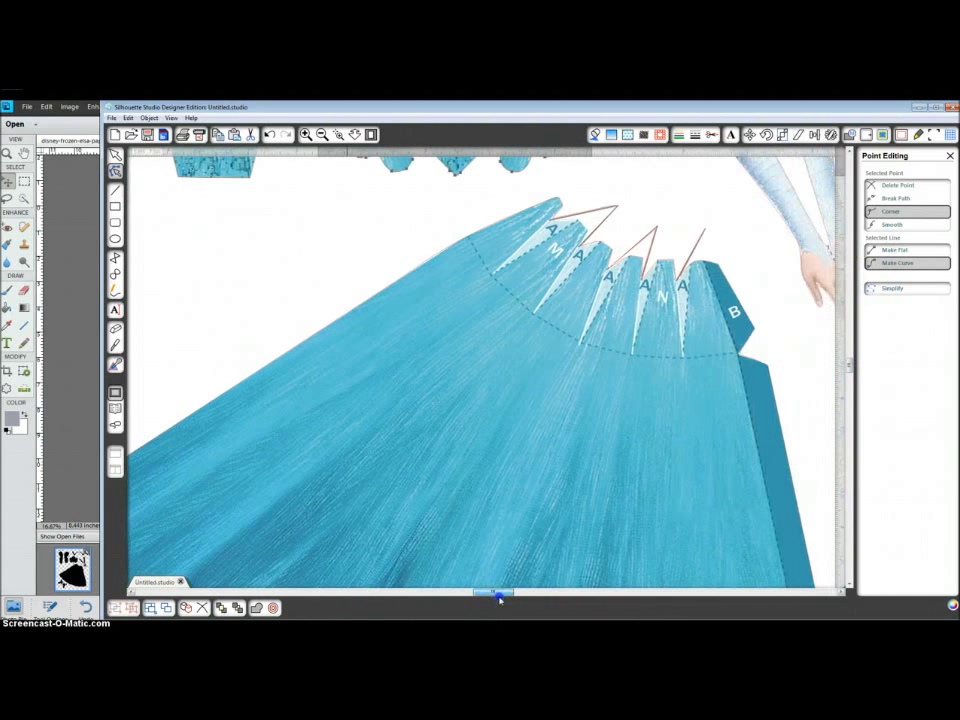
Delete the stray tip point on the skirt's top outline.
{"action": "left_click", "coordinate": [621, 199]}
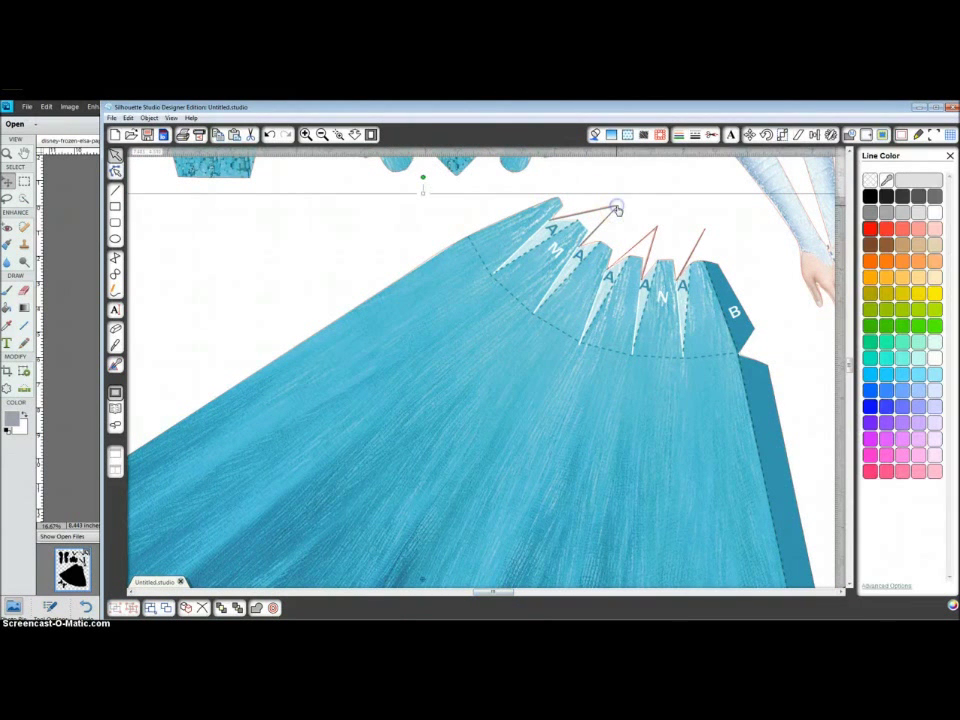
{"action": "left_click", "coordinate": [616, 204]}
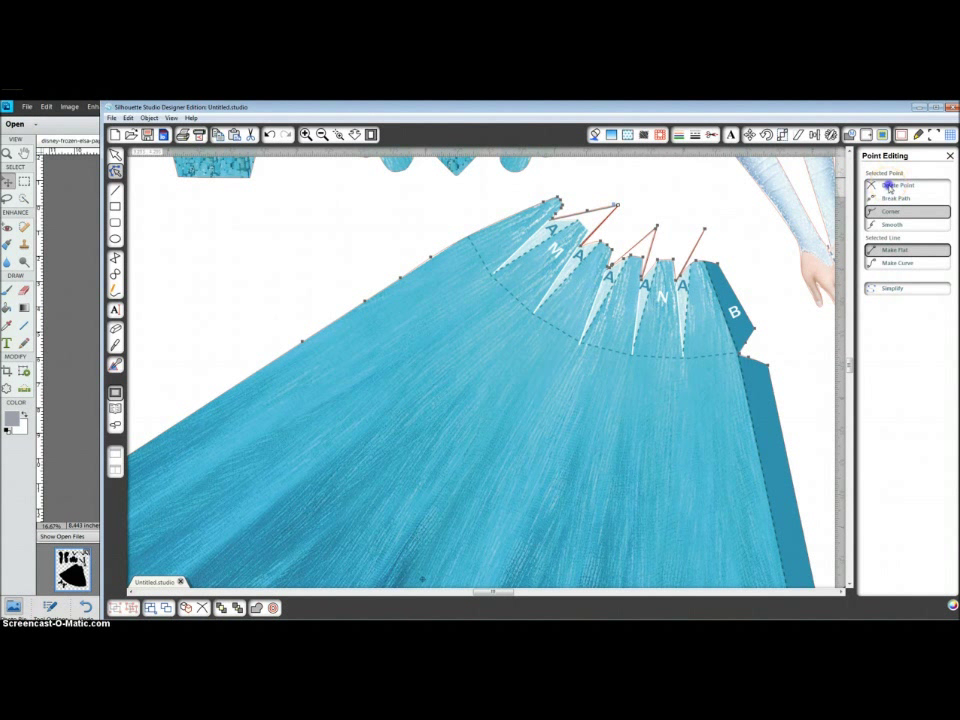
{"action": "left_click", "coordinate": [885, 186]}
{"action": "left_click", "coordinate": [588, 212]}
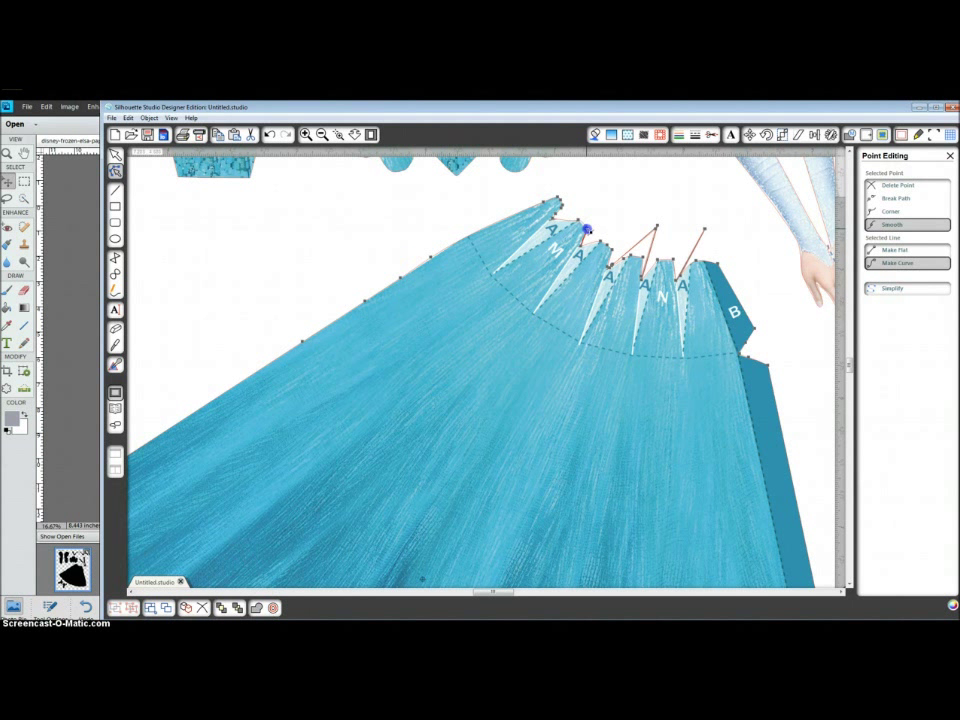
{"action": "left_click_drag", "start_coordinate": [851, 364], "coordinate": [851, 321]}
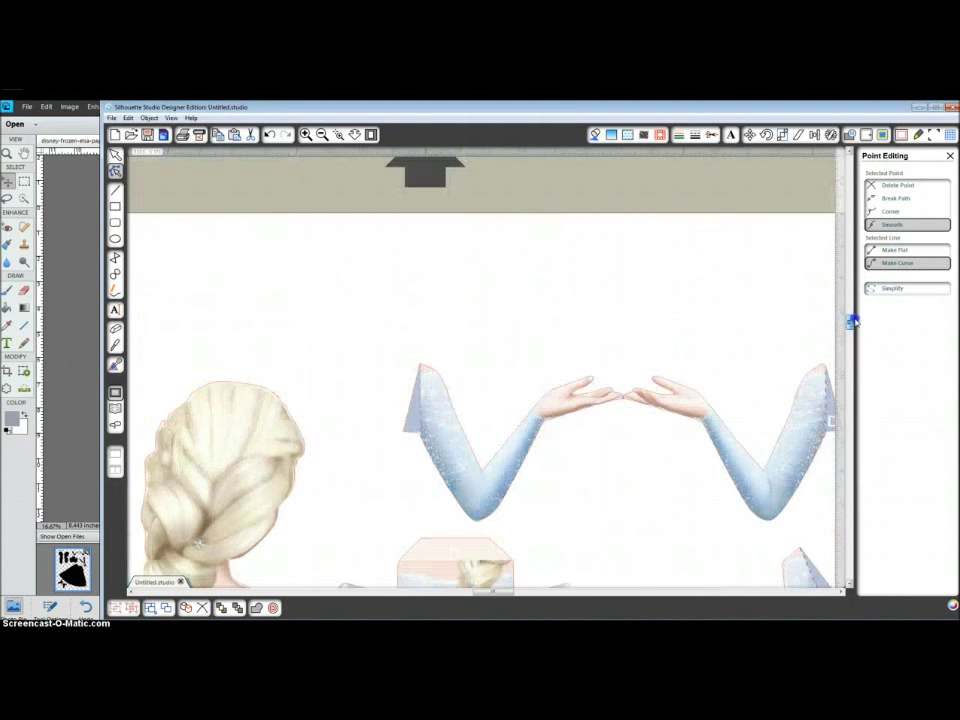
{"action": "scroll", "coordinate": [851, 321], "scroll_direction": "down", "scroll_amount": 3}
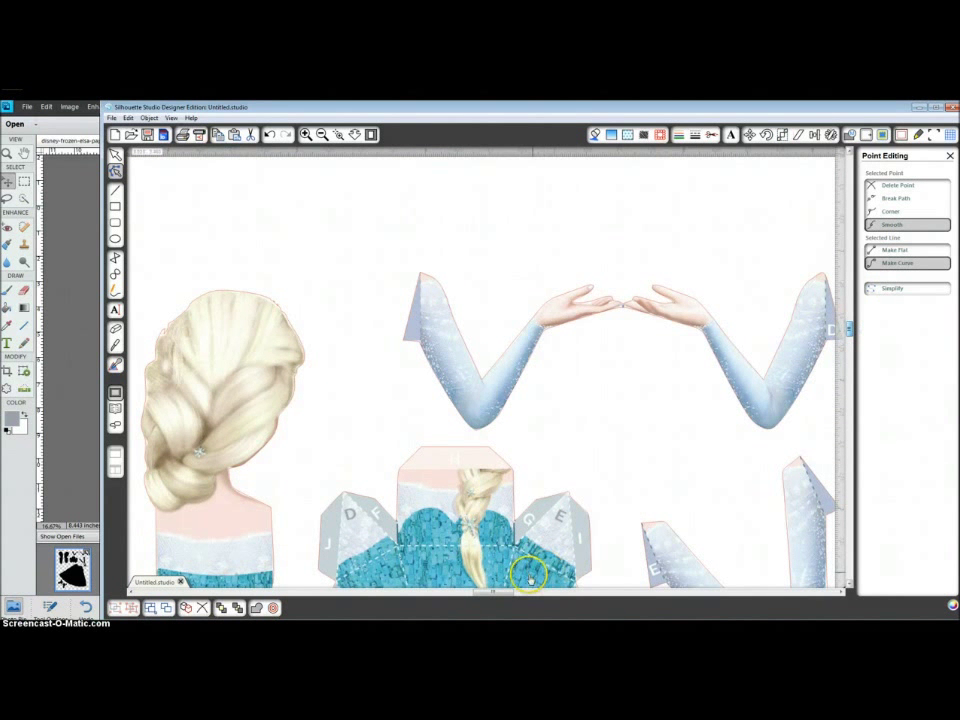
{"action": "scroll", "coordinate": [382, 440], "scroll_direction": "left", "scroll_amount": 6}
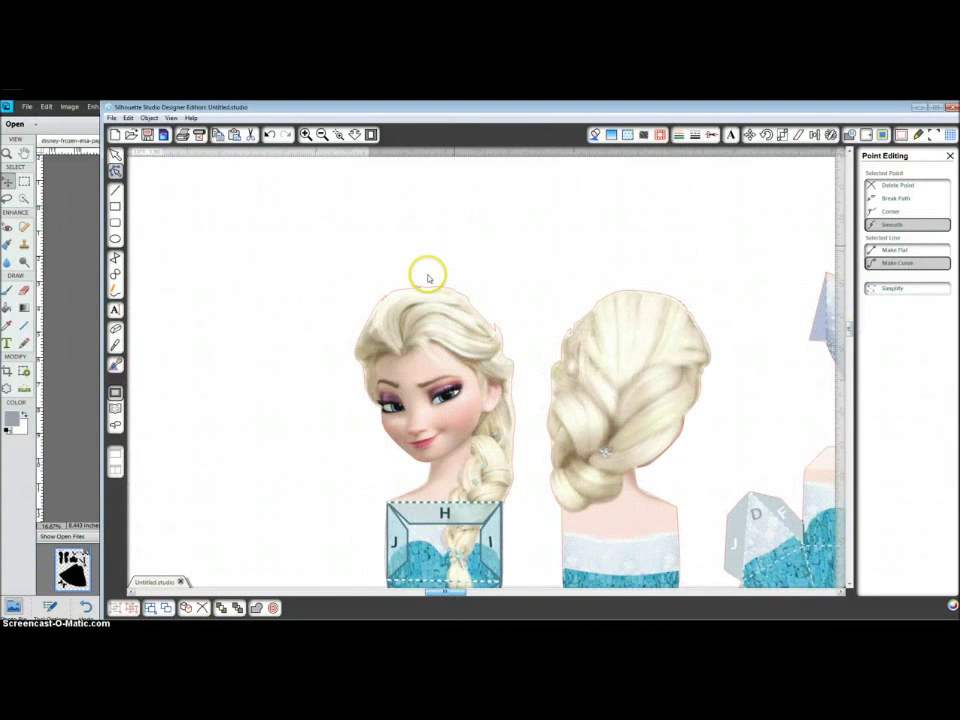
Delete the stray point atop Elsa's head, deselect, and zoom out to the whole page.
{"action": "left_click", "coordinate": [419, 287]}
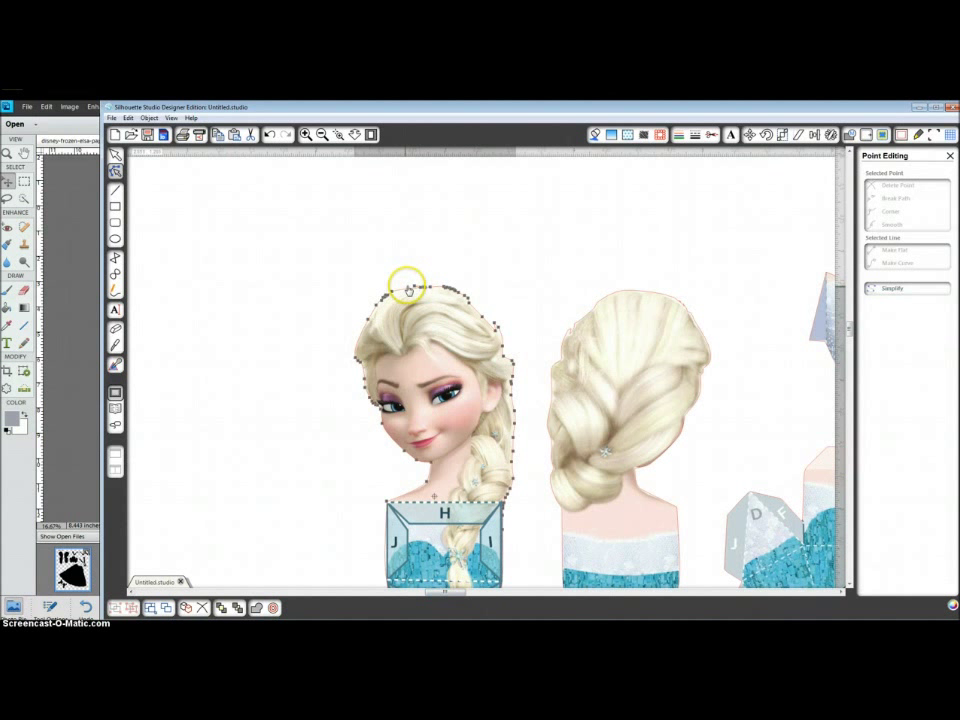
{"action": "left_click", "coordinate": [413, 285]}
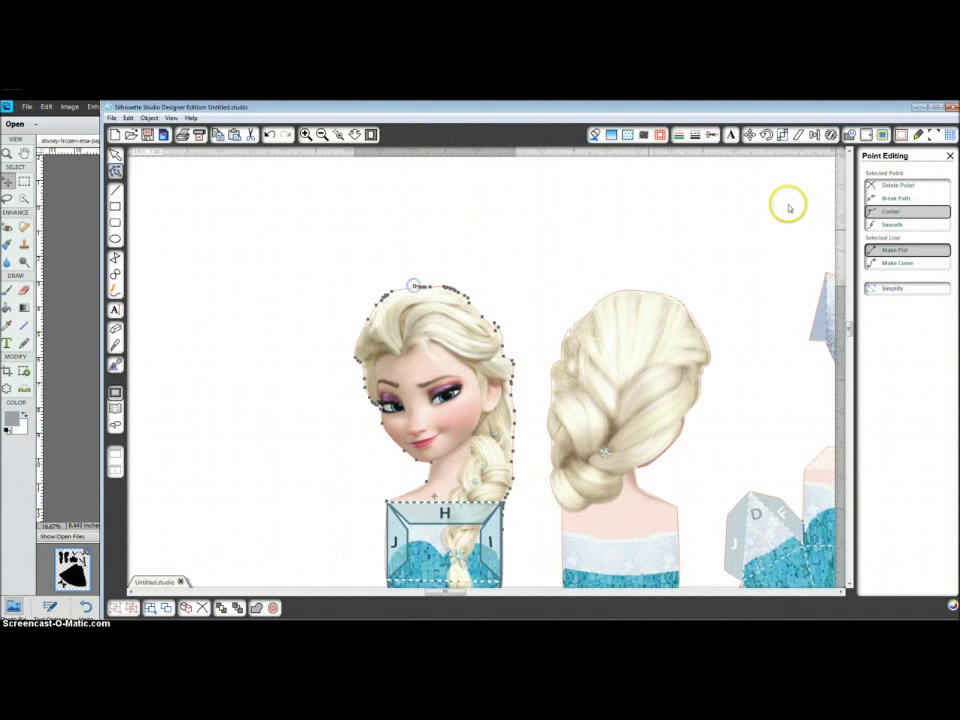
{"action": "left_click", "coordinate": [906, 186]}
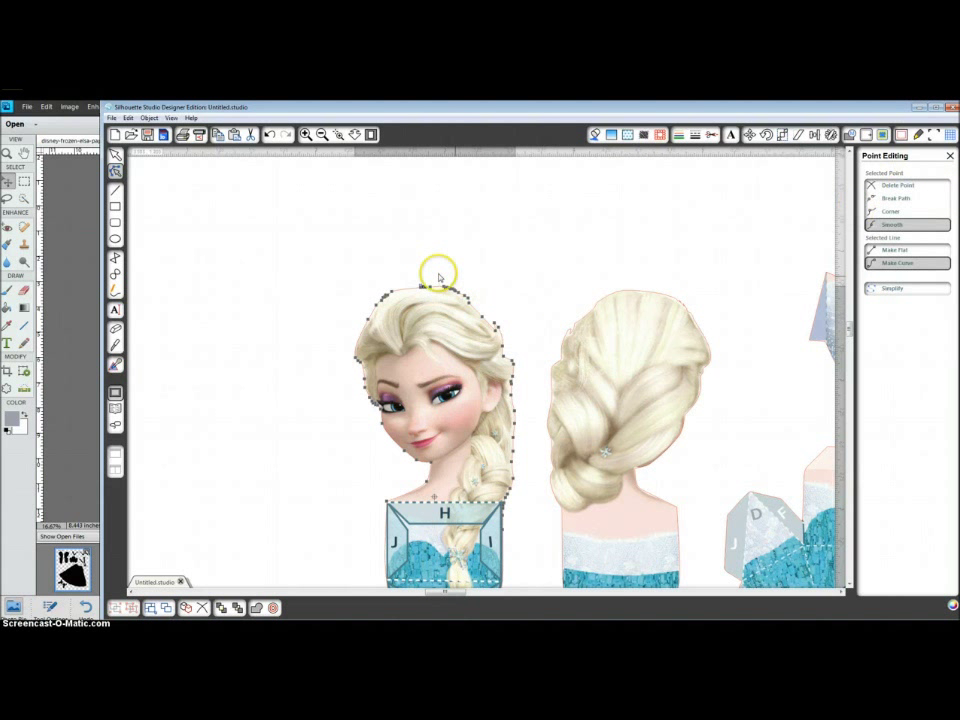
{"action": "left_click", "coordinate": [385, 298]}
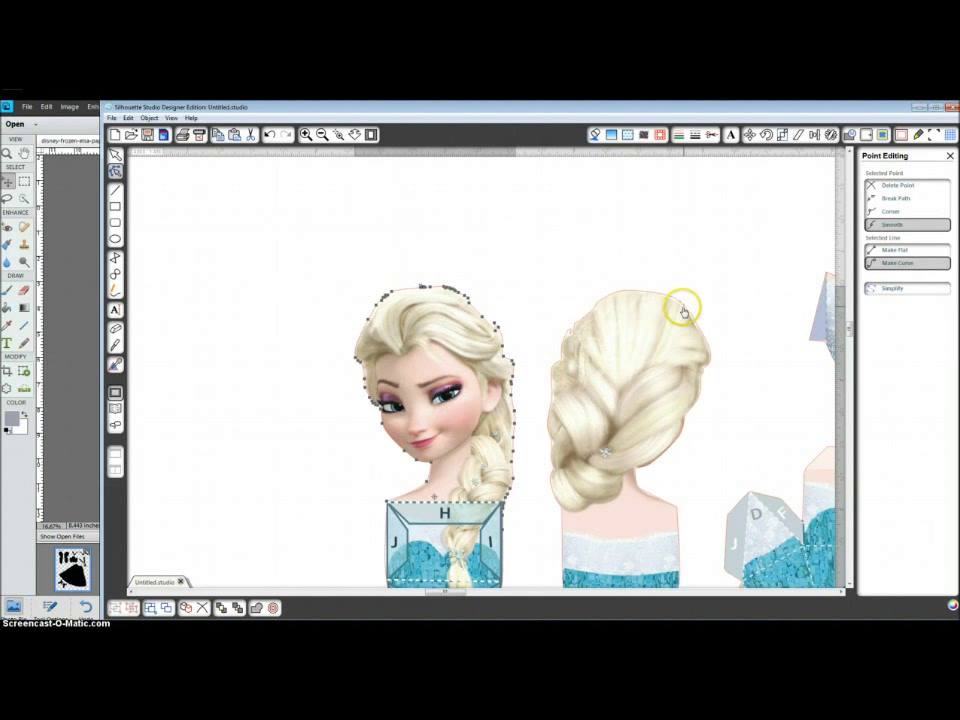
{"action": "left_click", "coordinate": [539, 256]}
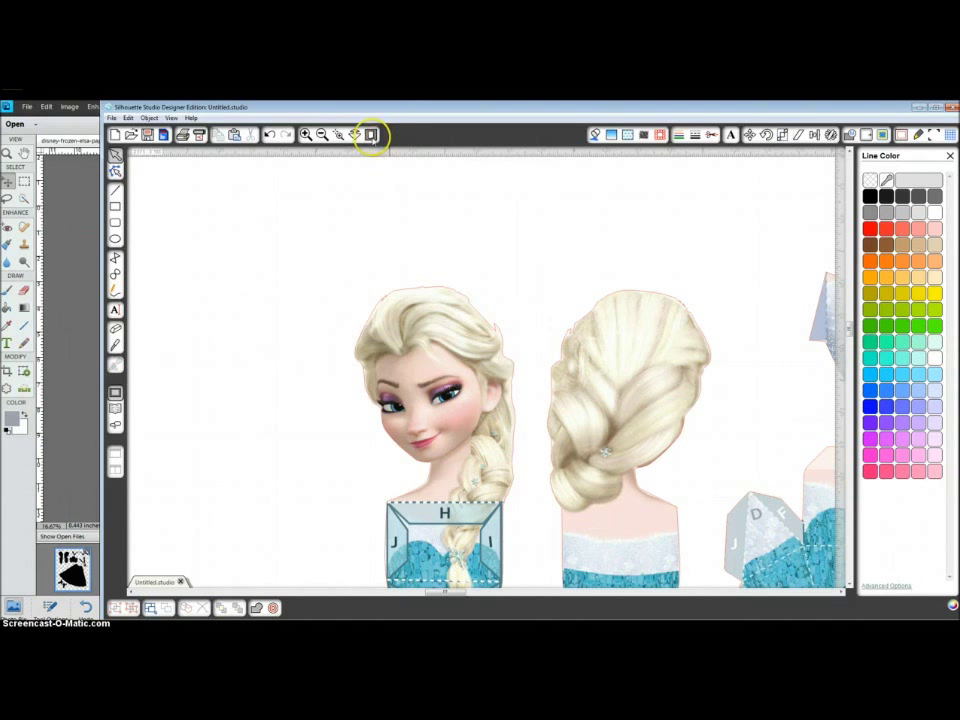
{"action": "left_click", "coordinate": [371, 134]}
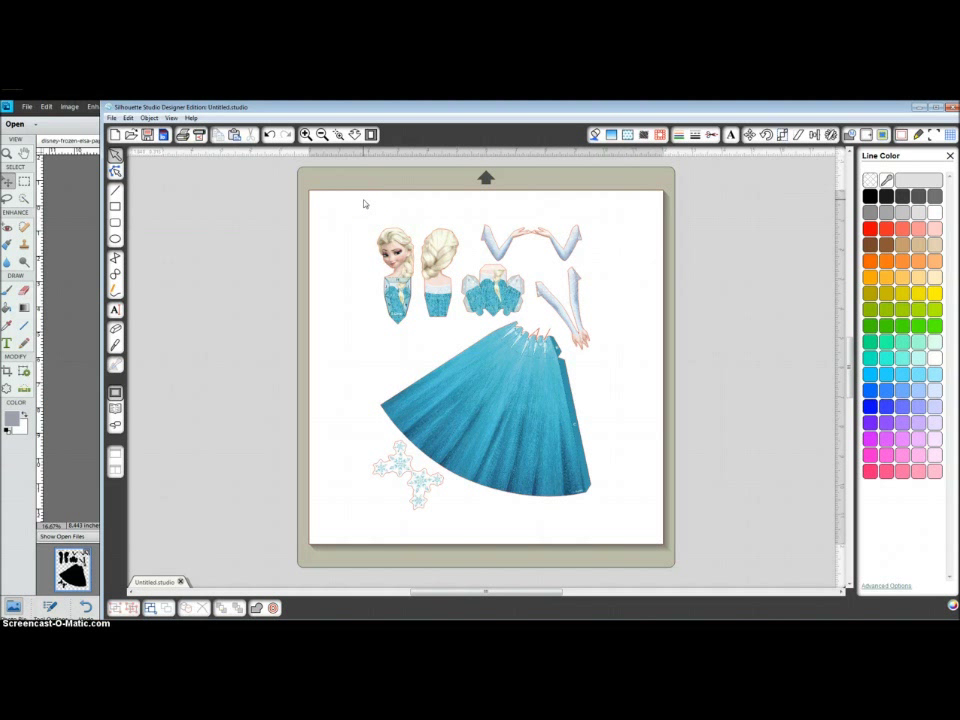
Give all Elsa pieces a transparent line colour and Cut Edge cut style, then return to colour view.
{"action": "left_click_drag", "start_coordinate": [364, 203], "coordinate": [639, 532]}
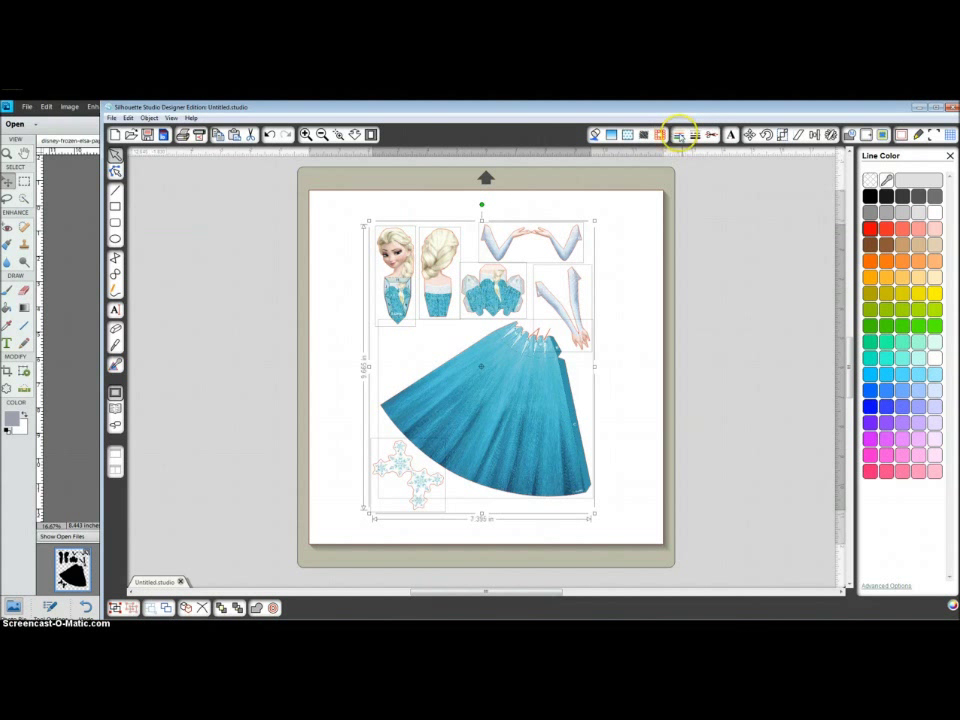
{"action": "left_click", "coordinate": [870, 180]}
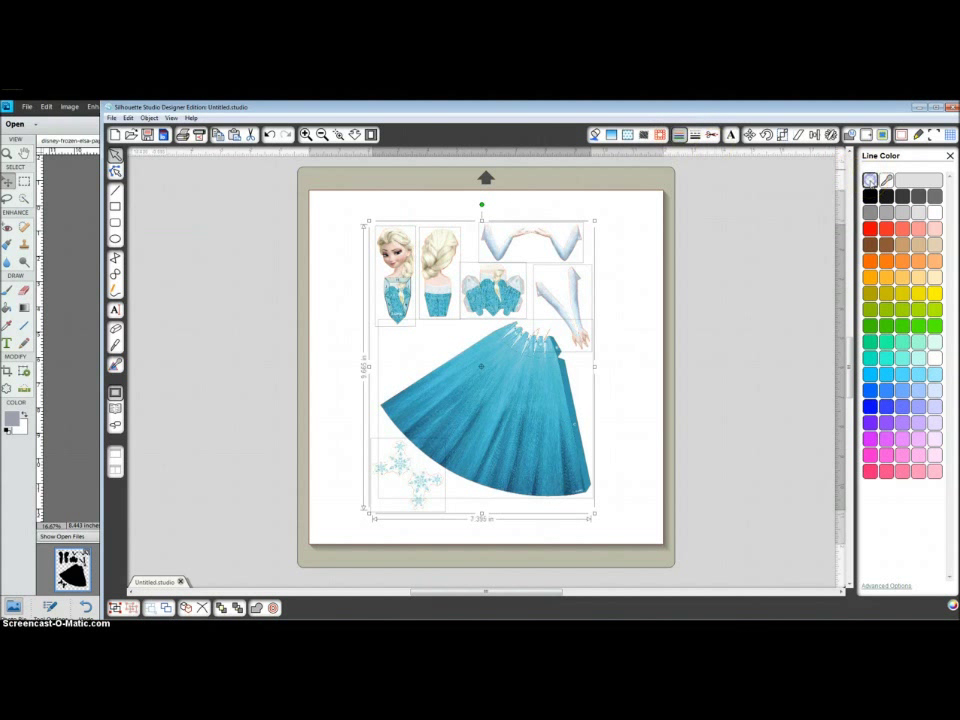
{"action": "left_click", "coordinate": [695, 135]}
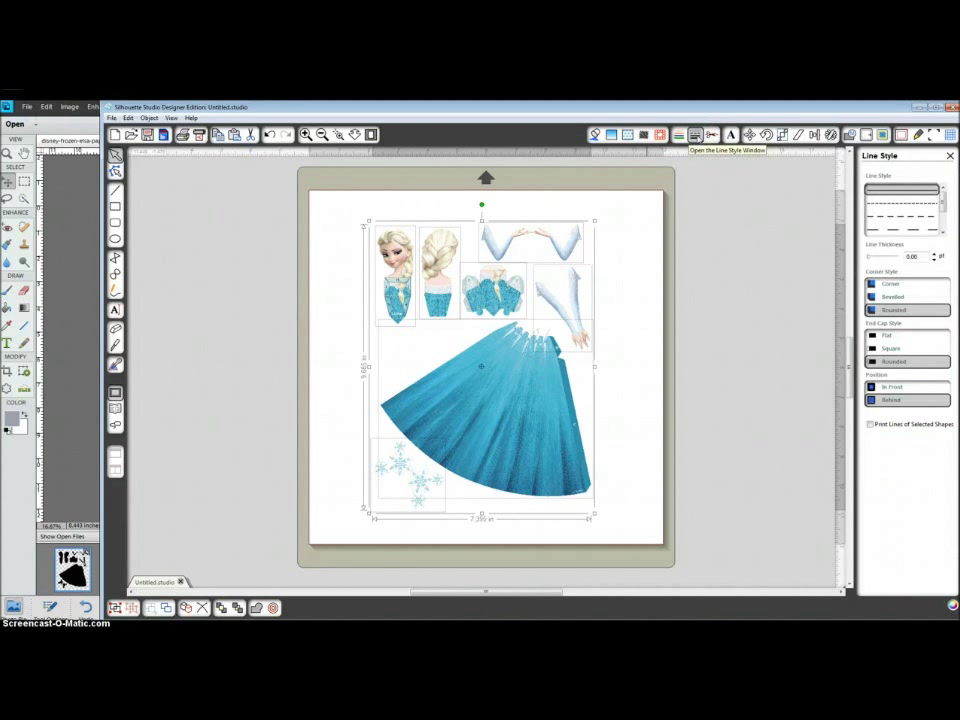
{"action": "left_click", "coordinate": [711, 134]}
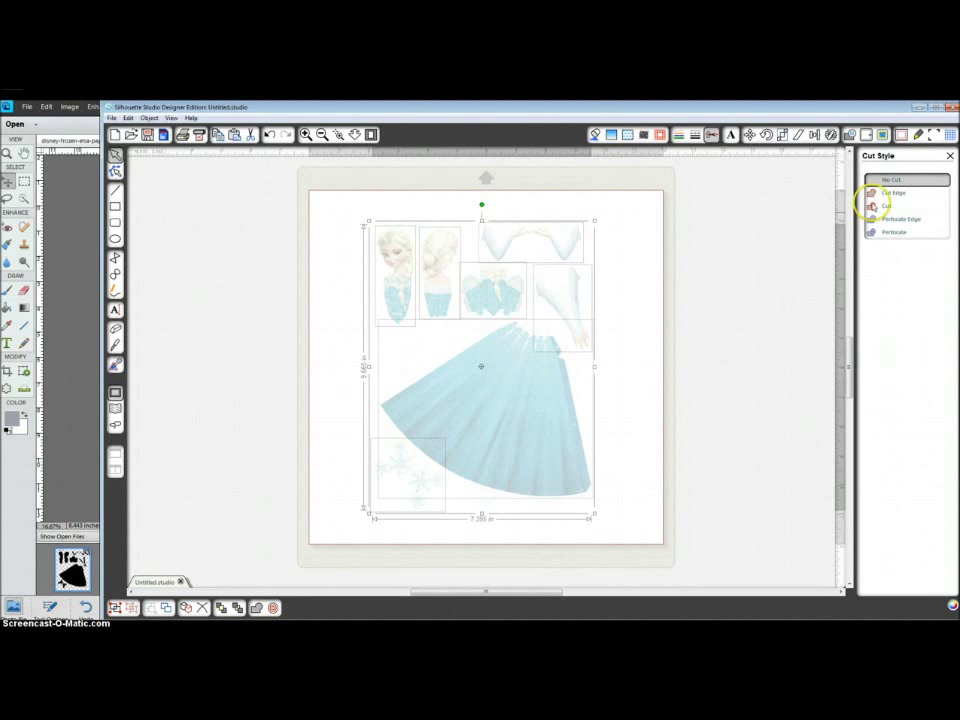
{"action": "left_click", "coordinate": [891, 195]}
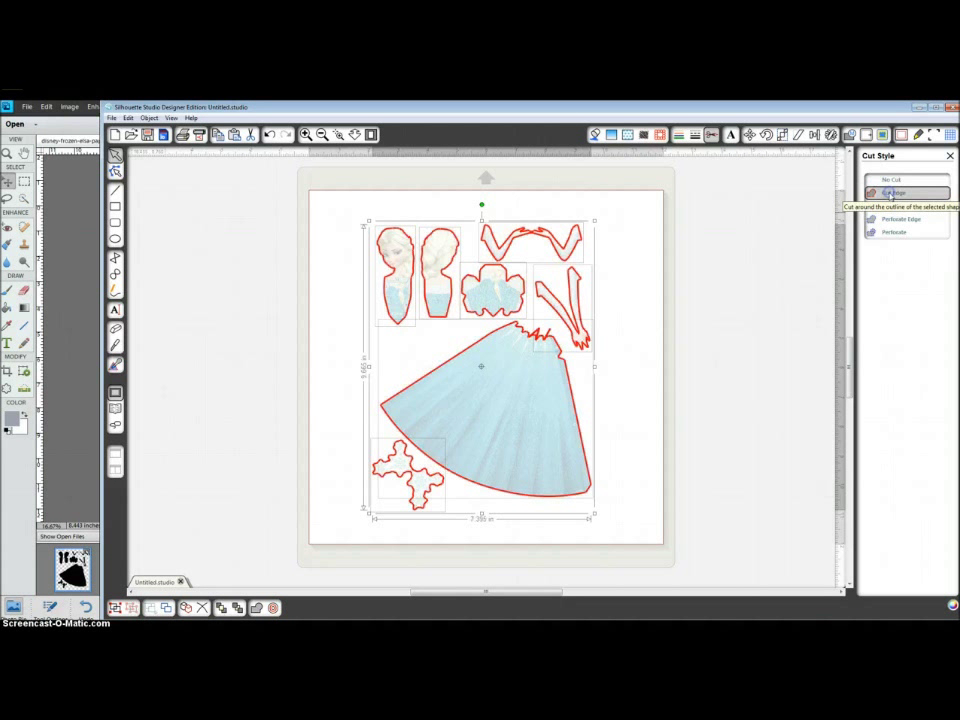
{"action": "left_click", "coordinate": [542, 331]}
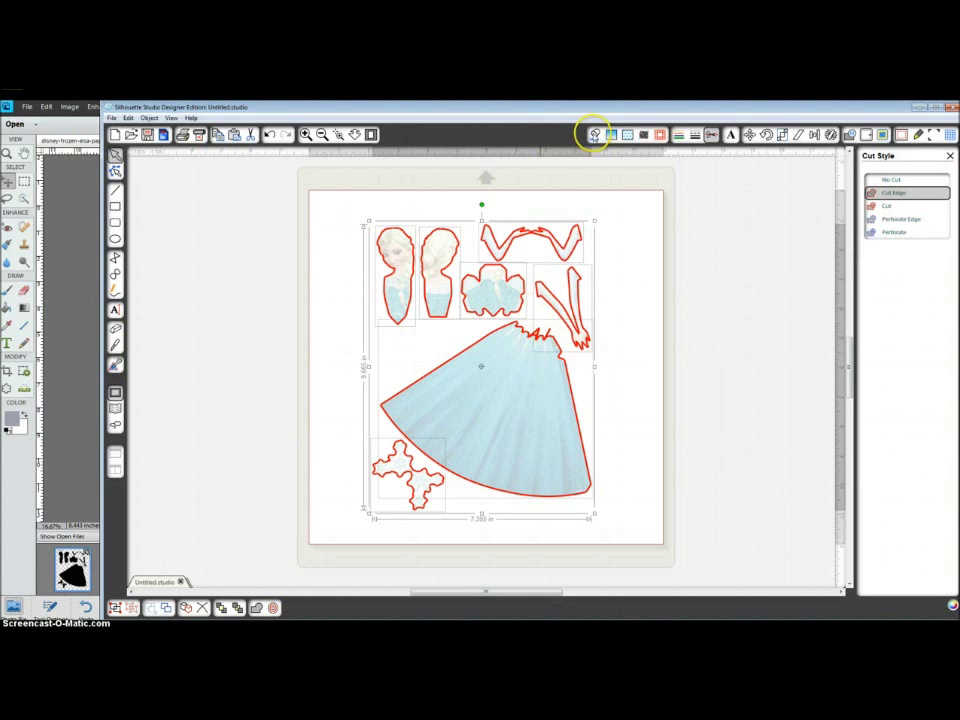
{"action": "left_click", "coordinate": [840, 133]}
Change the page size to Letter and move the design onto the page.
{"action": "left_click", "coordinate": [902, 135]}
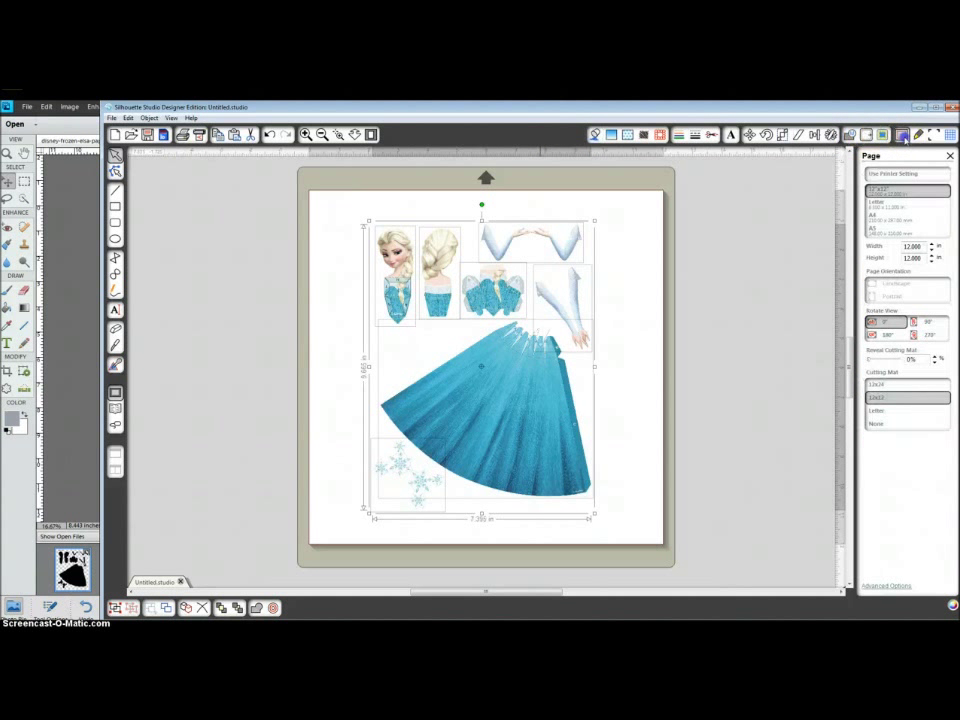
{"action": "left_click", "coordinate": [877, 207]}
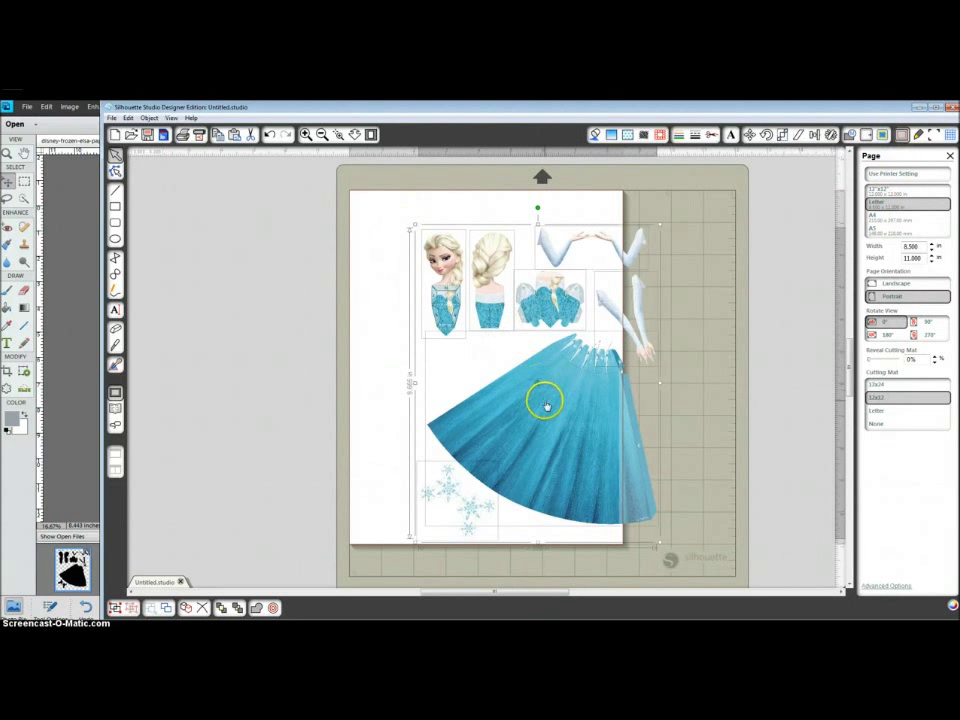
{"action": "left_click_drag", "start_coordinate": [544, 399], "coordinate": [501, 400]}
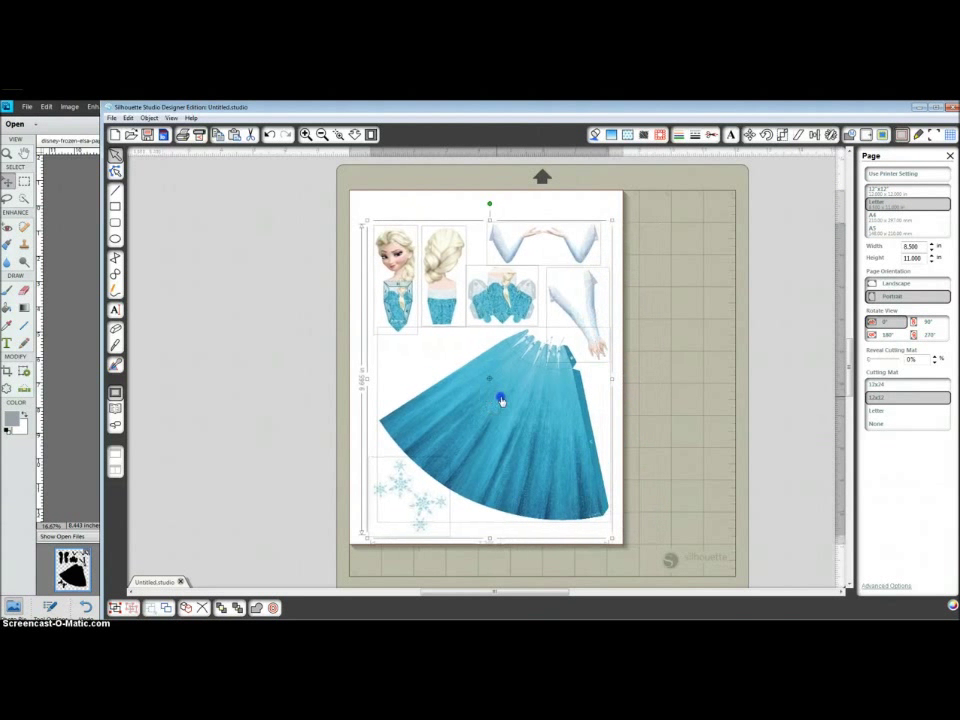
Turn on registration marks and set the margins to 0.395 in.
{"action": "left_click", "coordinate": [933, 134]}
{"action": "left_click", "coordinate": [871, 174]}
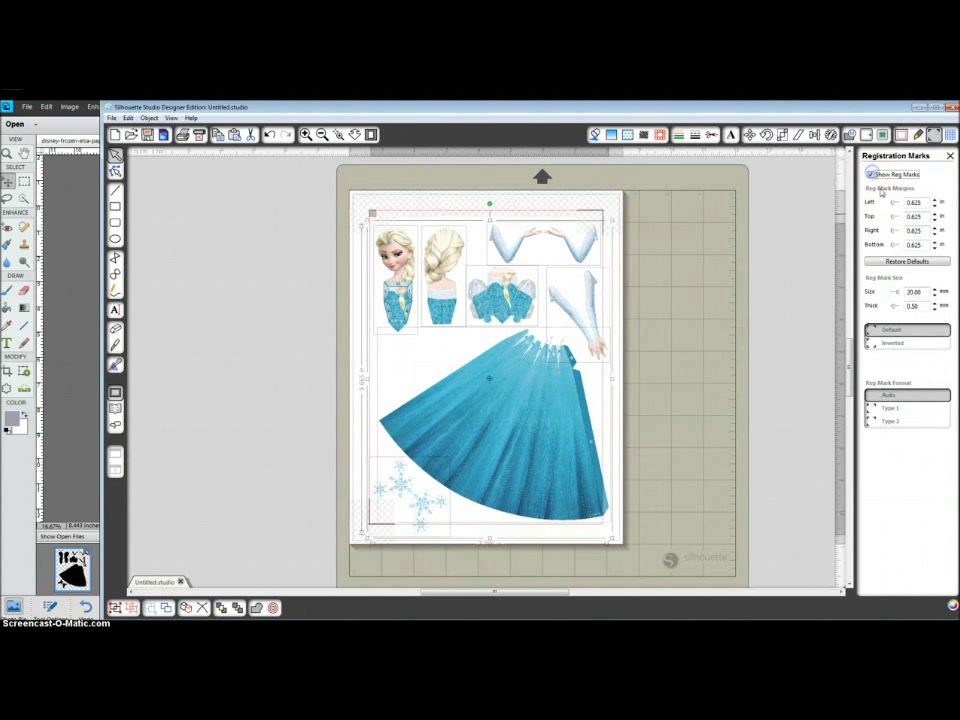
{"action": "left_click_drag", "start_coordinate": [898, 217], "coordinate": [840, 253]}
{"action": "left_click", "coordinate": [525, 241]}
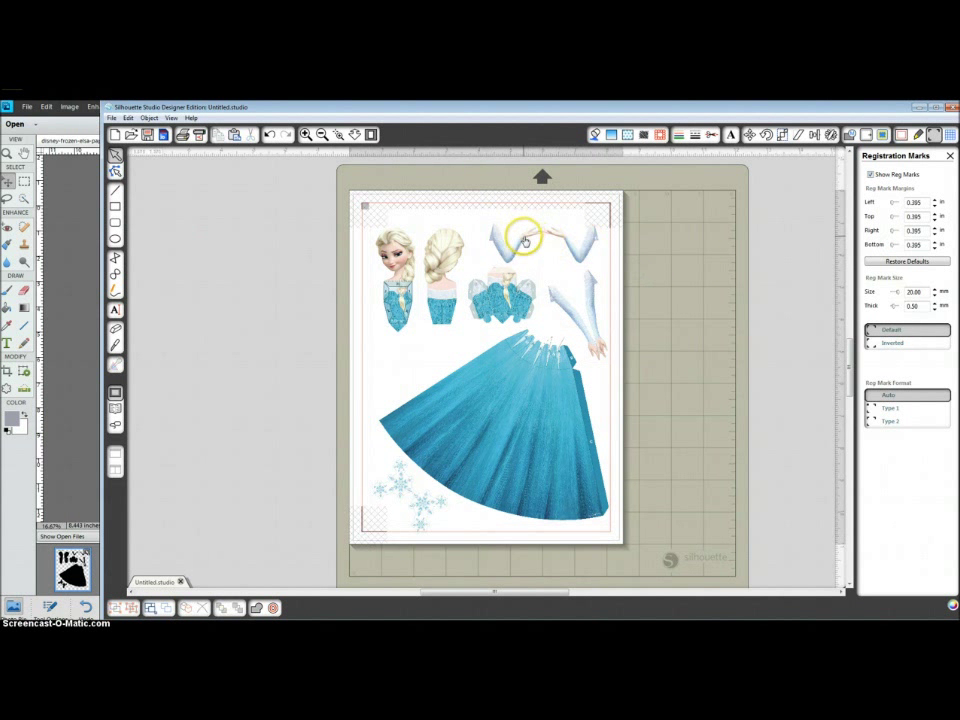
Nudge the arms, skirt and snowflake pieces inside the registration marks.
{"action": "left_click_drag", "start_coordinate": [525, 241], "coordinate": [508, 231]}
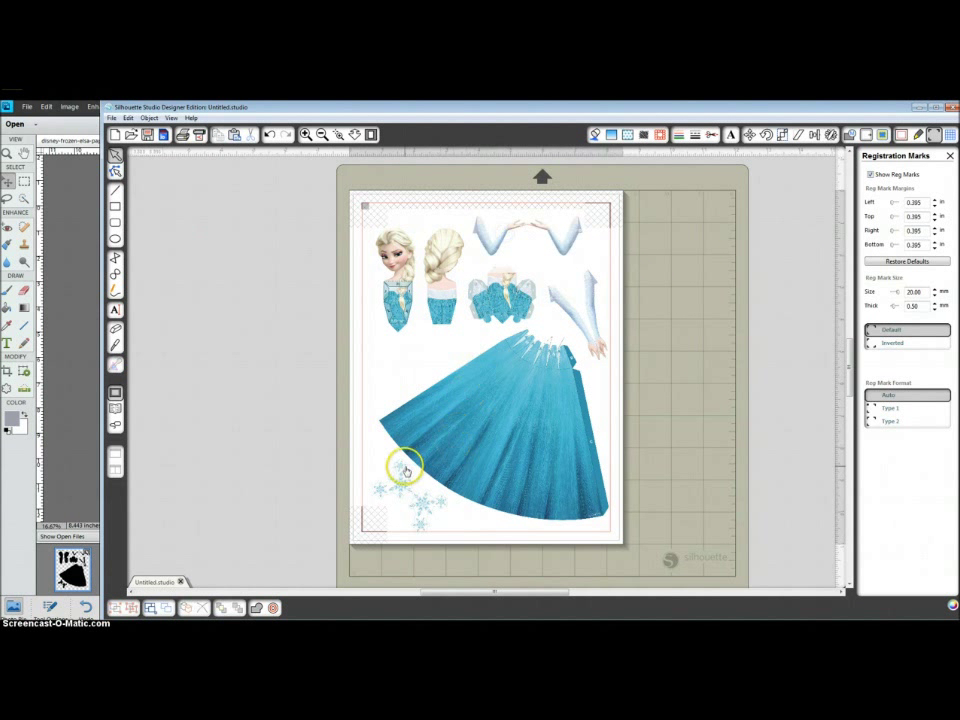
{"action": "left_click_drag", "start_coordinate": [405, 470], "coordinate": [401, 462]}
{"action": "left_click", "coordinate": [410, 460]}
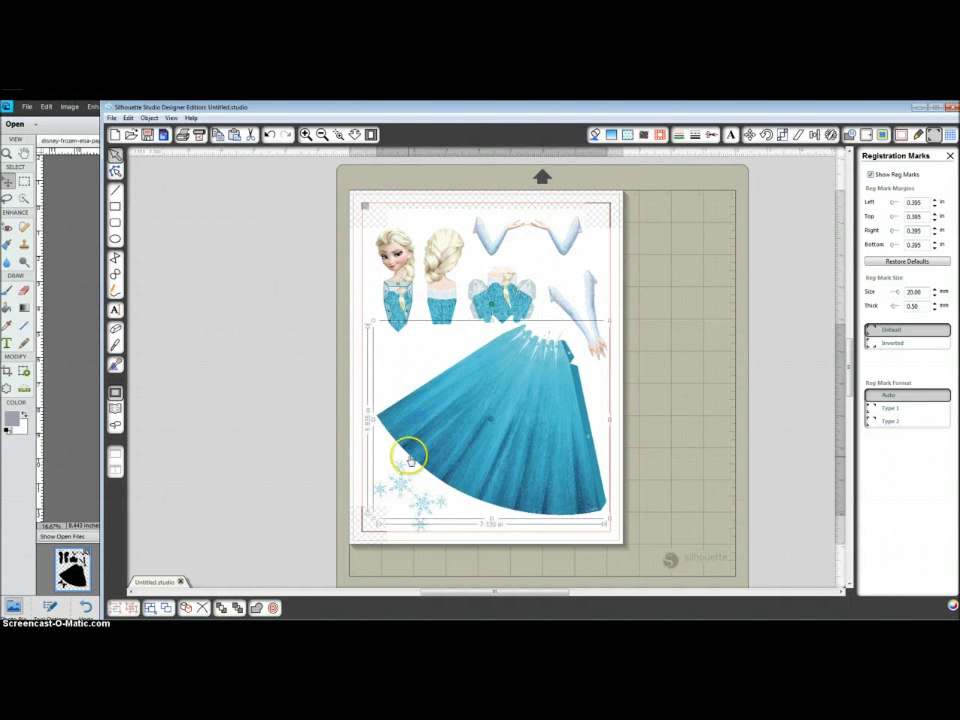
{"action": "left_click_drag", "start_coordinate": [386, 488], "coordinate": [390, 475]}
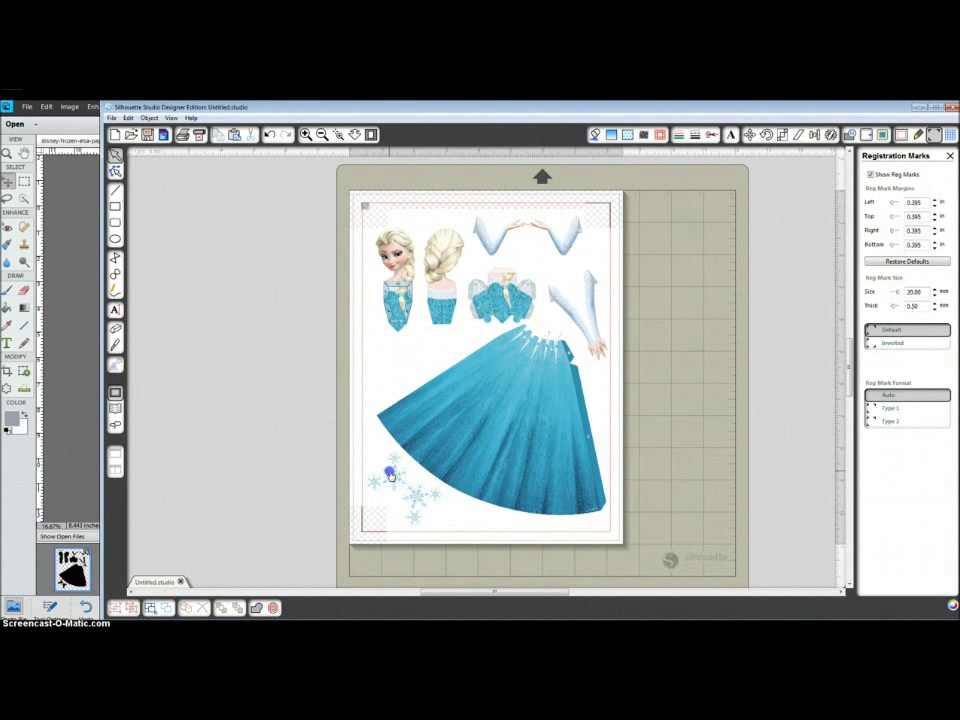